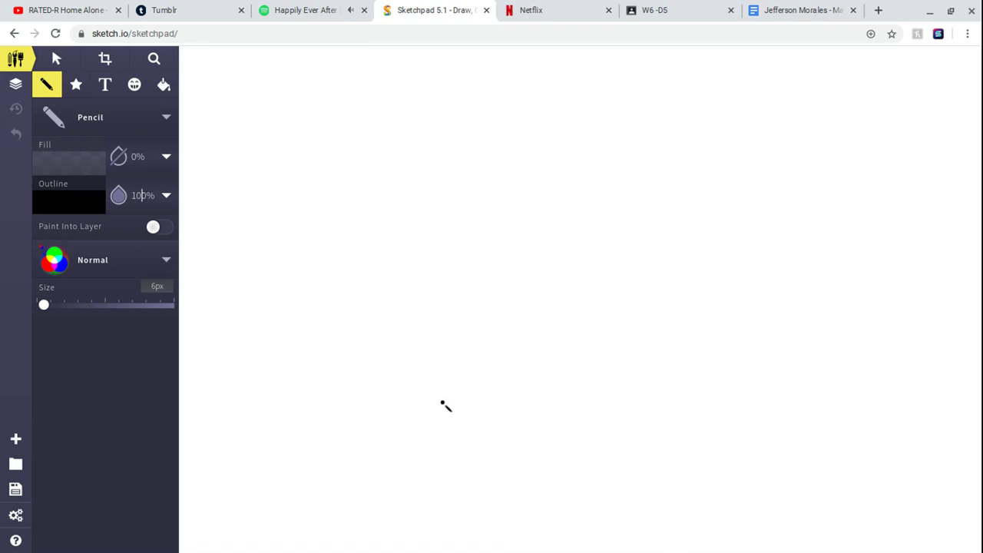
# - Draw a black J-shaped outline with the pencil, with a shallow curved base and a tall straight edge
pyautogui.moveTo(447, 405)
pyautogui.mouseDown()
pyautogui.moveTo(490, 411)
pyautogui.moveTo(548, 395)
pyautogui.moveTo(546, 222)
pyautogui.mouseUp()
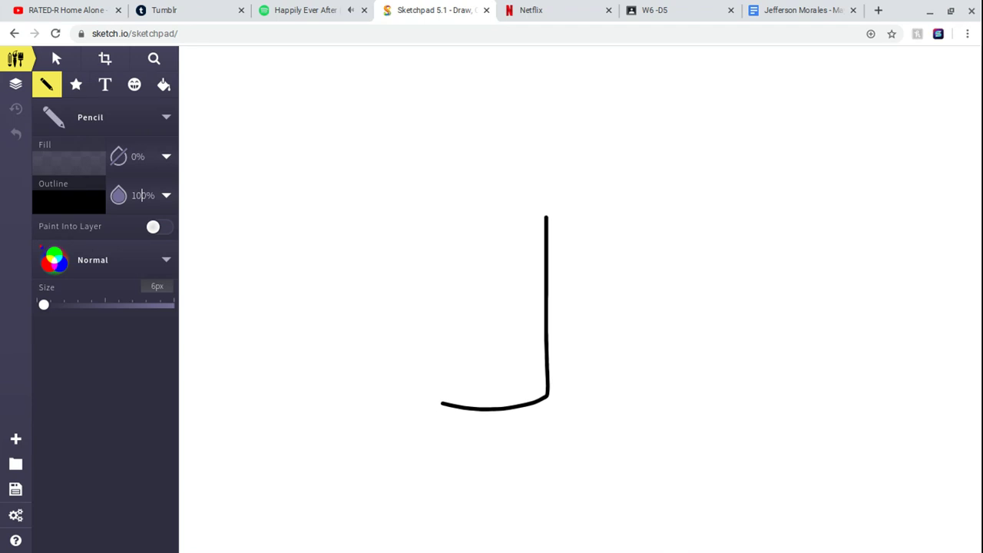
pyautogui.moveTo(546, 224)
pyautogui.mouseDown()
pyautogui.moveTo(543, 211)
pyautogui.moveTo(551, 217)
pyautogui.mouseUp()
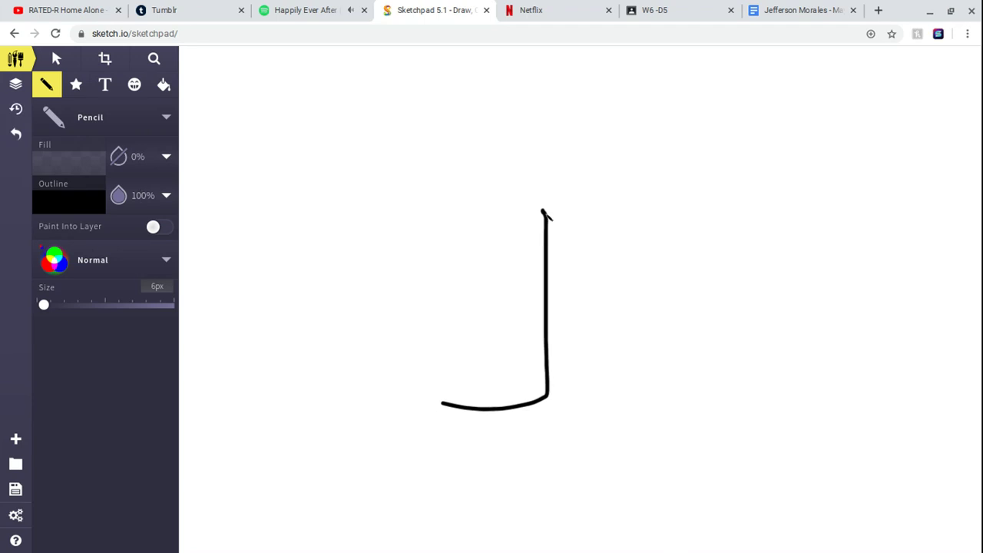
pyautogui.click(566, 235)
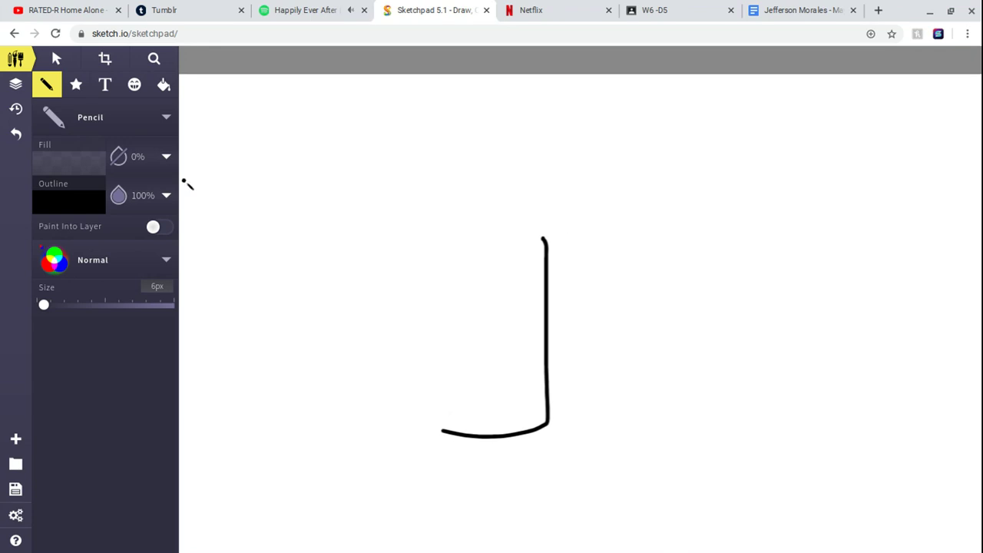
# - Move the black J-shaped outline lower on the canvas
pyautogui.click(68, 65)
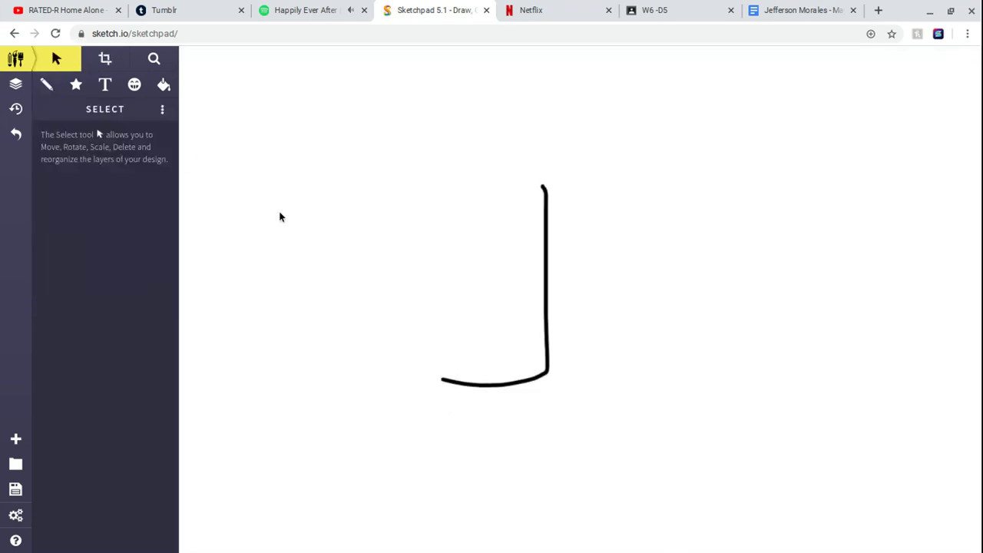
pyautogui.click(474, 361)
pyautogui.scroll(-2, 474, 360)
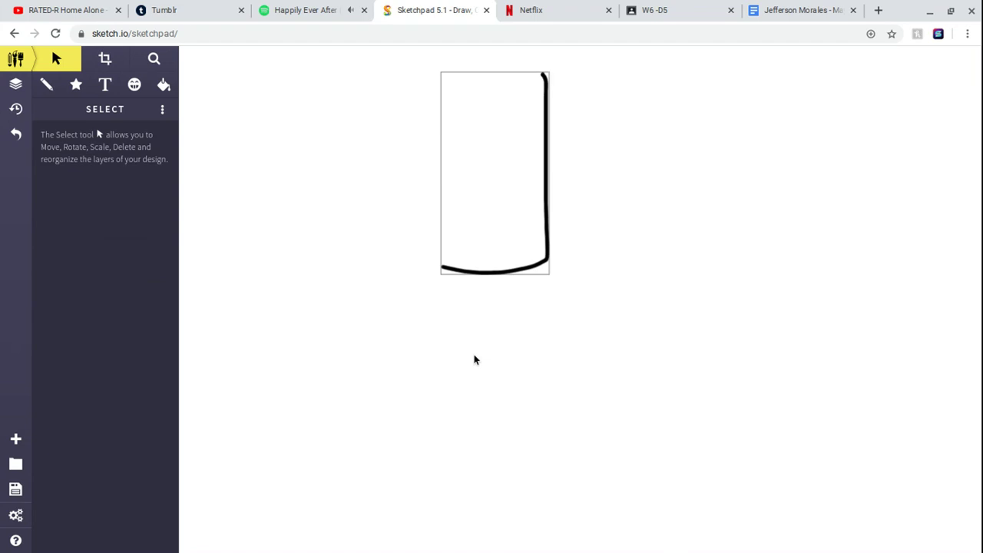
pyautogui.moveTo(484, 221); pyautogui.dragTo(500, 410)
pyautogui.scroll(1, 777, 434)
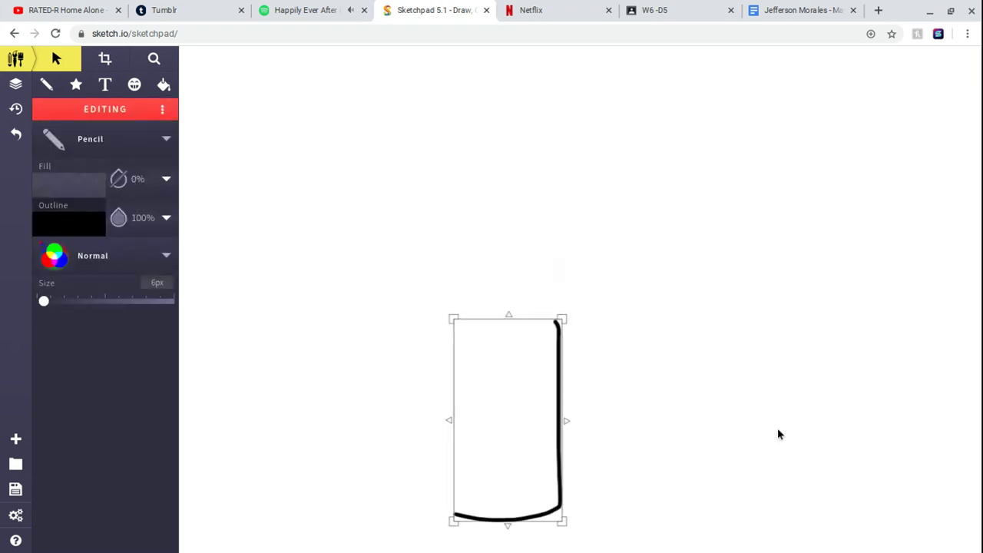
# - Try drawing a raised arm branching off the outline's right edge with the pencil, and undo its strokes
pyautogui.click(46, 86)
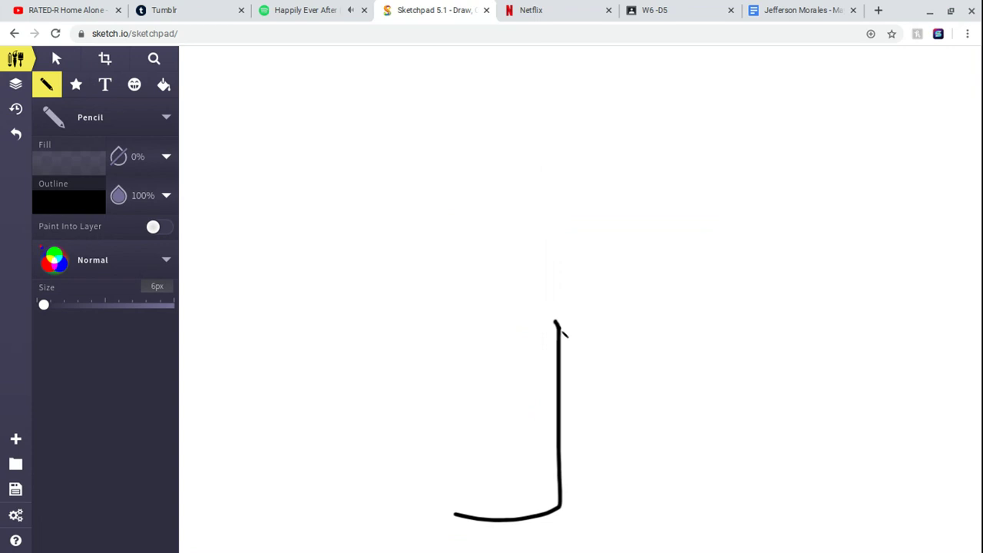
pyautogui.moveTo(556, 324)
pyautogui.mouseDown()
pyautogui.moveTo(628, 335)
pyautogui.moveTo(644, 325)
pyautogui.moveTo(644, 189)
pyautogui.moveTo(603, 188)
pyautogui.moveTo(604, 200)
pyautogui.mouseUp()
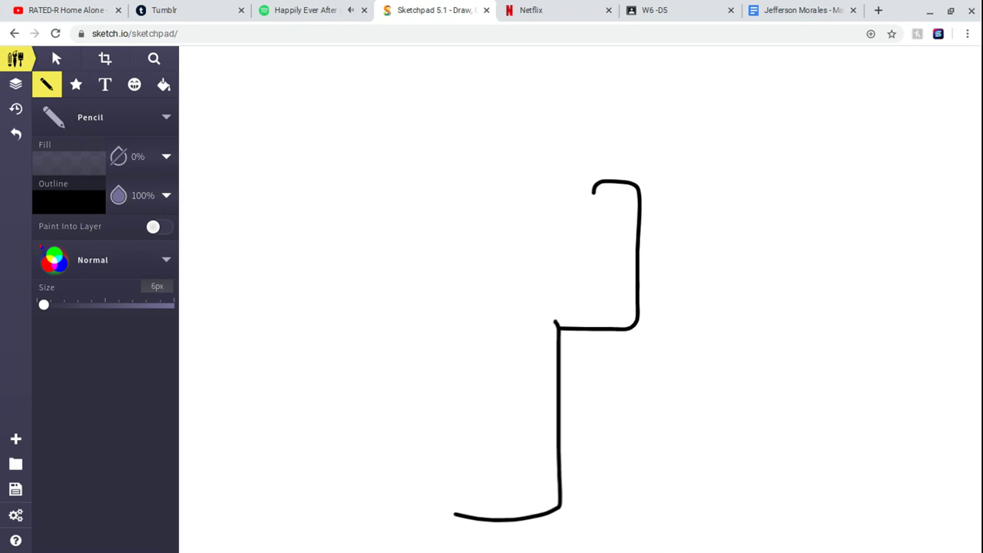
pyautogui.moveTo(602, 198)
pyautogui.mouseDown()
pyautogui.moveTo(594, 265)
pyautogui.moveTo(606, 286)
pyautogui.moveTo(568, 274)
pyautogui.mouseUp()
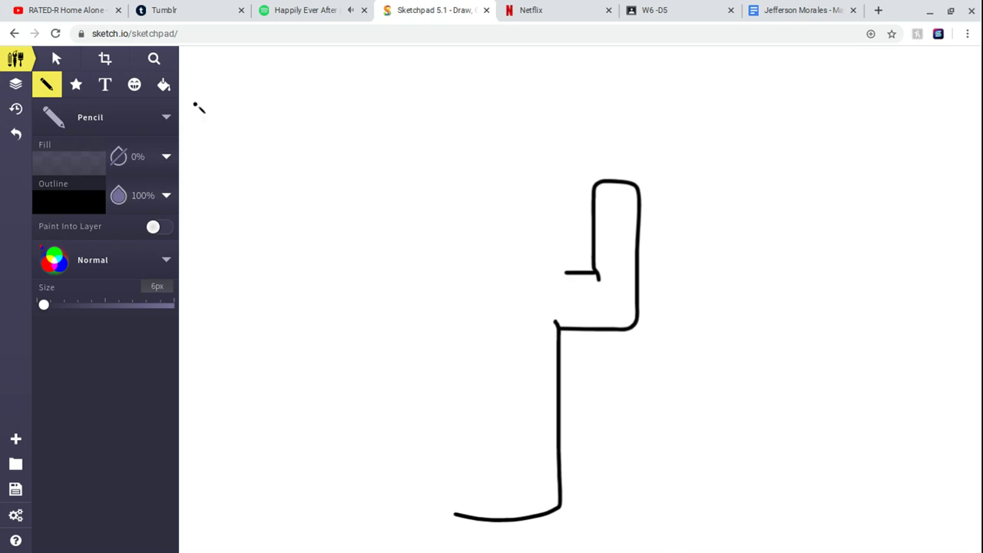
pyautogui.click(19, 134)
pyautogui.click(18, 134)
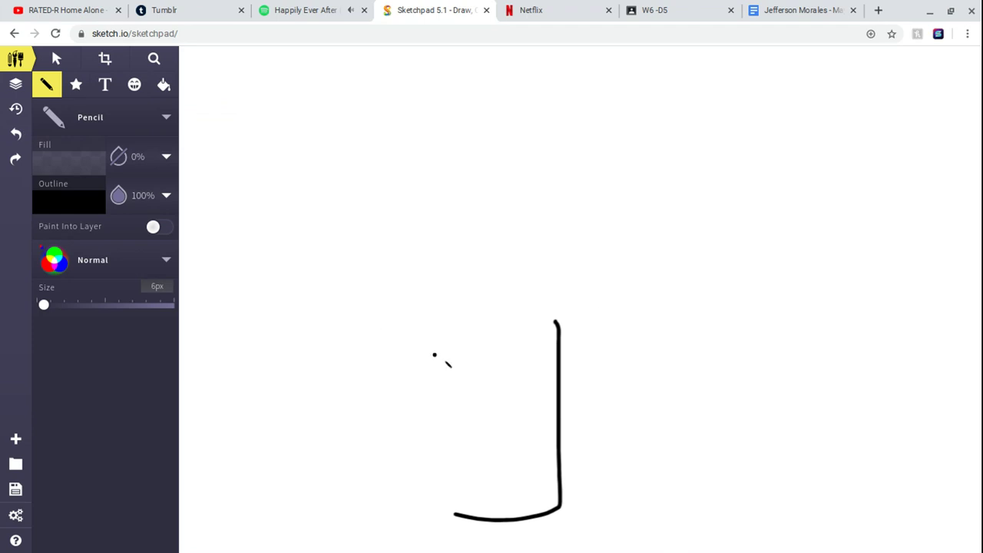
pyautogui.click(16, 162)
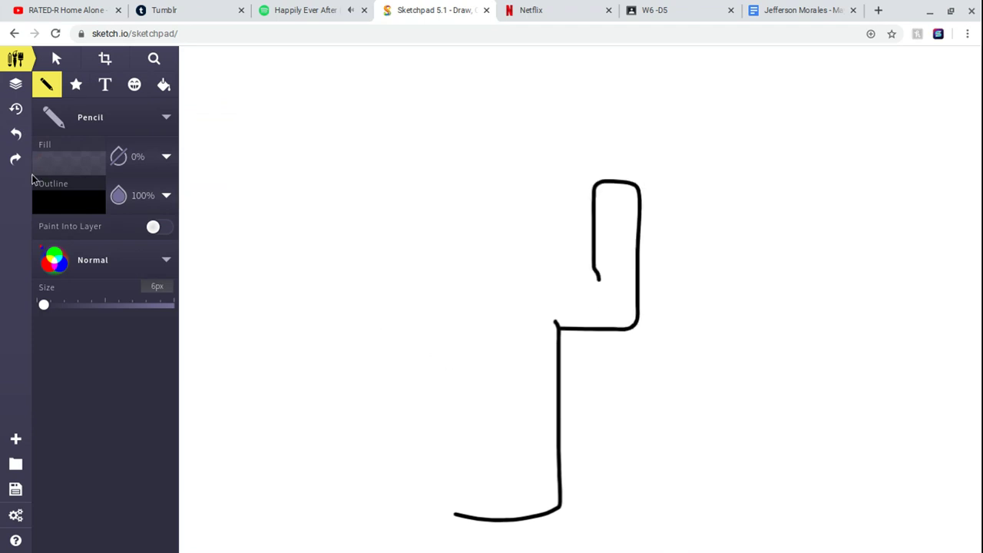
pyautogui.click(18, 141)
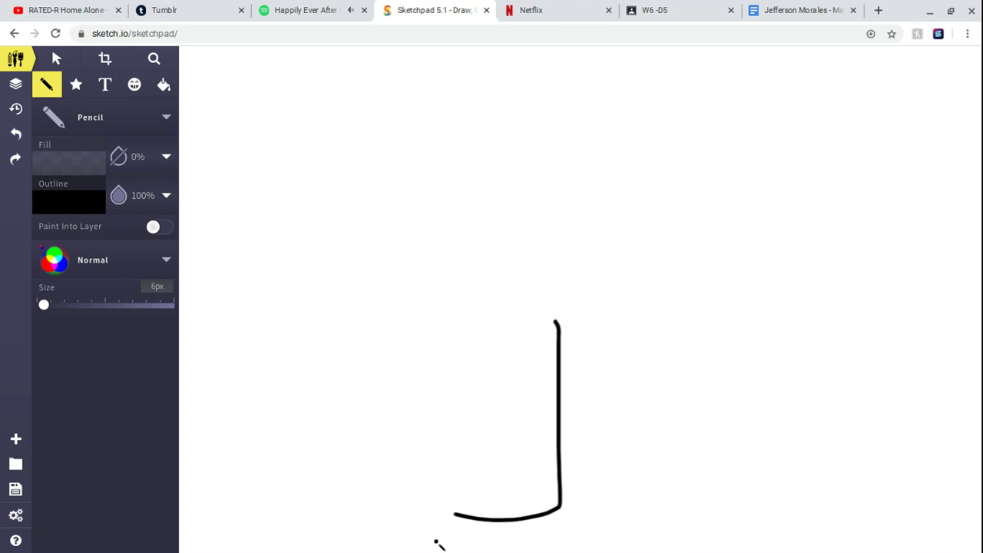
# - Try drawing the outline's left edge from the base up into an angular outward arm, and undo it
pyautogui.click(460, 519)
pyautogui.moveTo(460, 517); pyautogui.dragTo(459, 287)
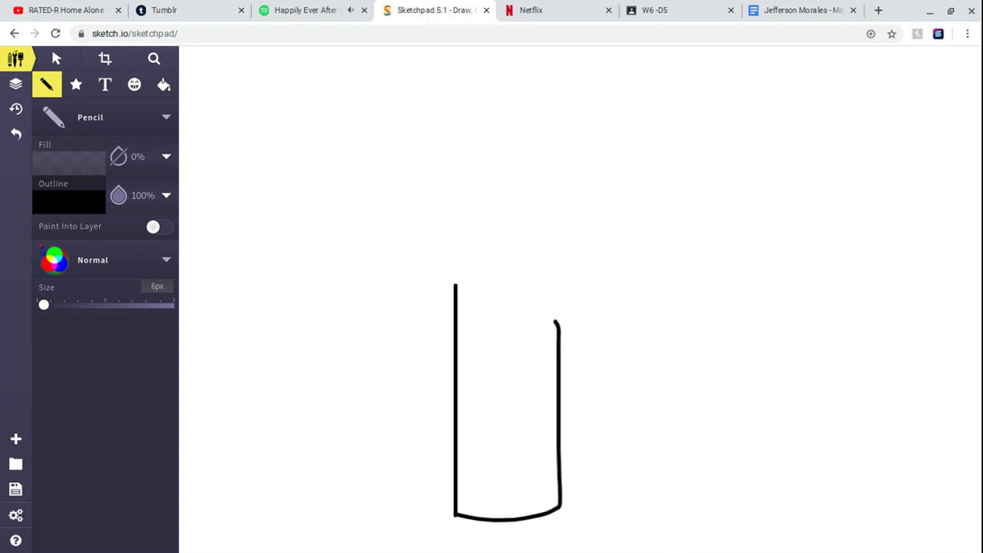
pyautogui.moveTo(456, 286)
pyautogui.mouseDown()
pyautogui.moveTo(408, 290)
pyautogui.moveTo(411, 258)
pyautogui.mouseUp()
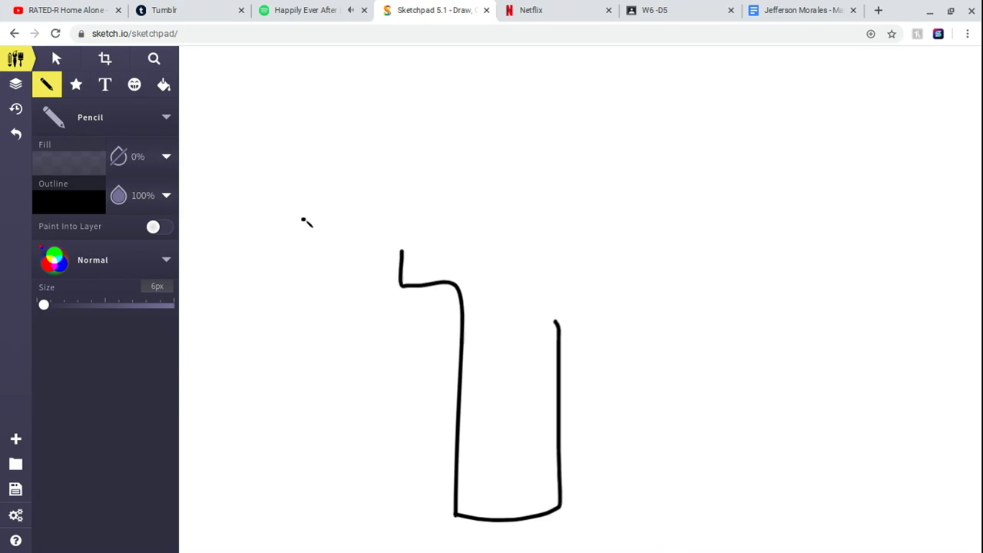
pyautogui.click(17, 135)
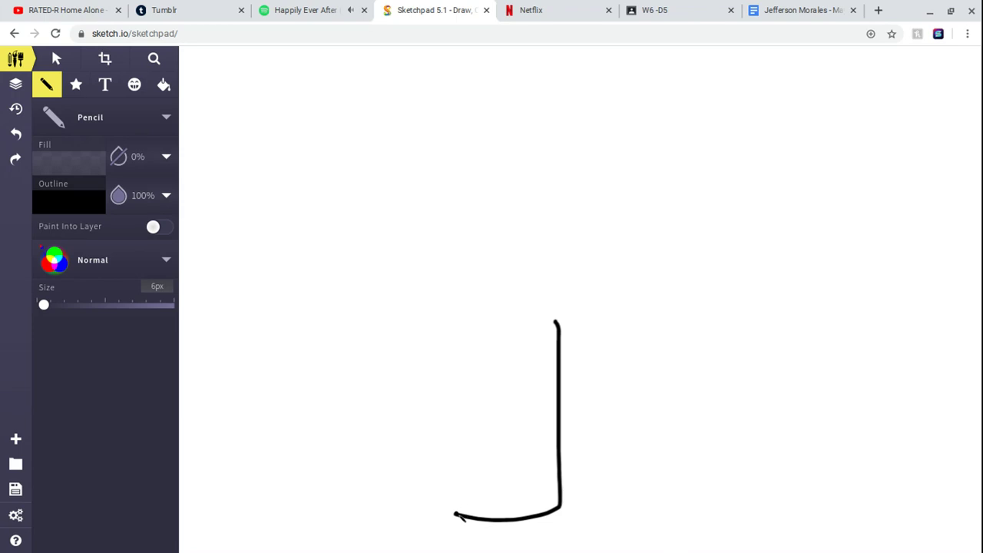
# - Redraw the left edge up to the right edge's height, try a short arm branching outward, and undo the arm
pyautogui.click(459, 516)
pyautogui.moveTo(459, 517); pyautogui.dragTo(461, 324)
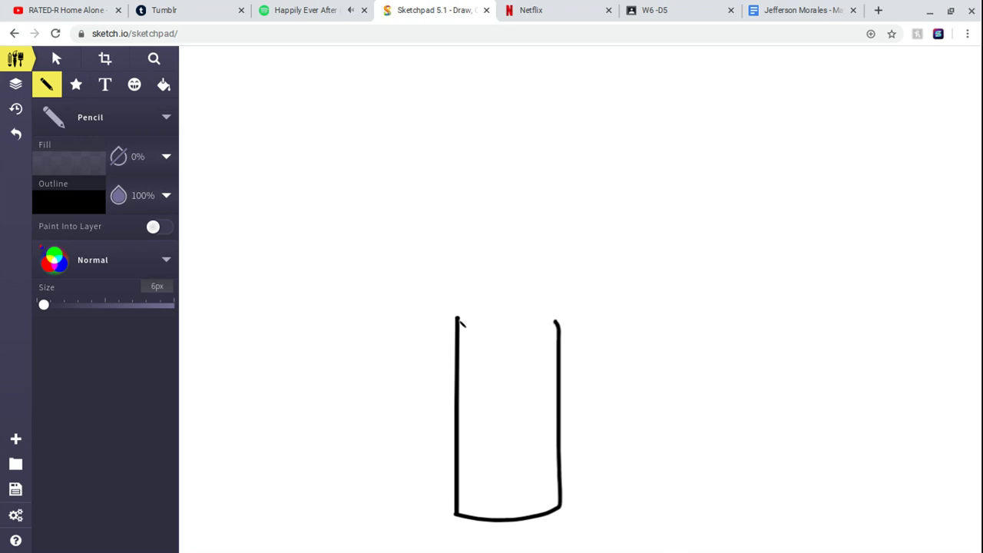
pyautogui.moveTo(460, 318); pyautogui.dragTo(415, 320)
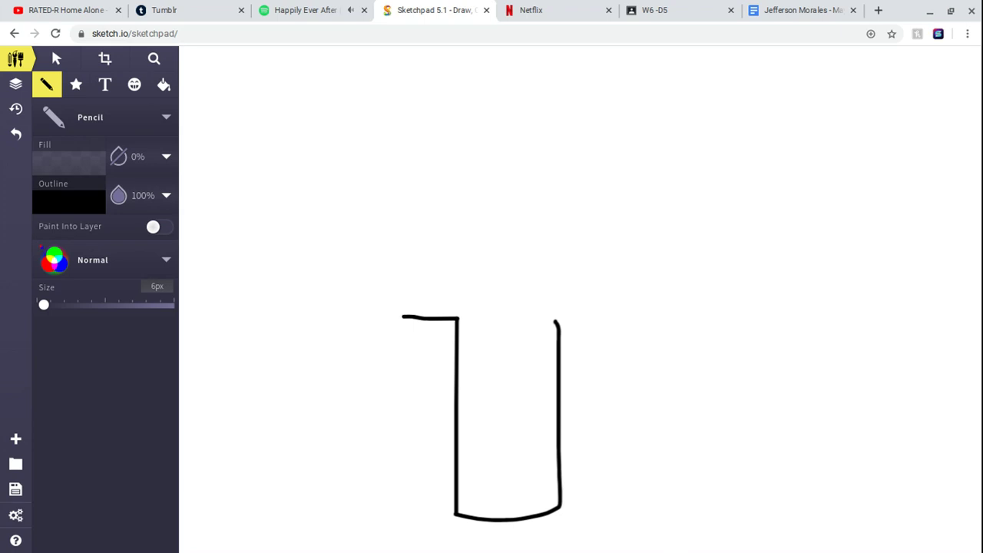
pyautogui.moveTo(403, 316); pyautogui.dragTo(403, 282)
pyautogui.click(16, 133)
# - Try extending the right edge upward into a curved arm, and undo all black outline strokes back to an empty canvas
pyautogui.click(605, 320)
pyautogui.moveTo(557, 324); pyautogui.dragTo(561, 283)
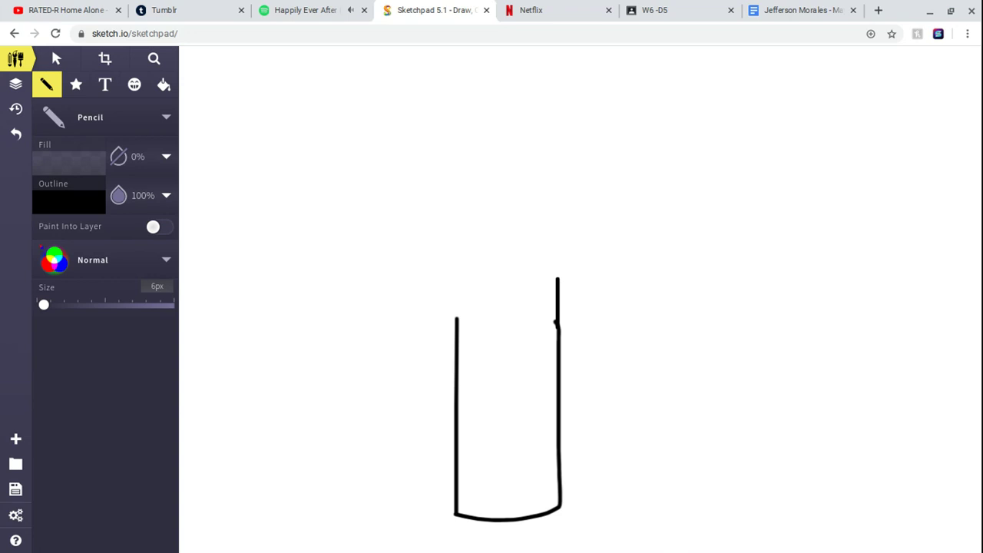
pyautogui.moveTo(557, 278)
pyautogui.mouseDown()
pyautogui.moveTo(598, 295)
pyautogui.moveTo(641, 293)
pyautogui.moveTo(665, 265)
pyautogui.moveTo(674, 220)
pyautogui.mouseUp()
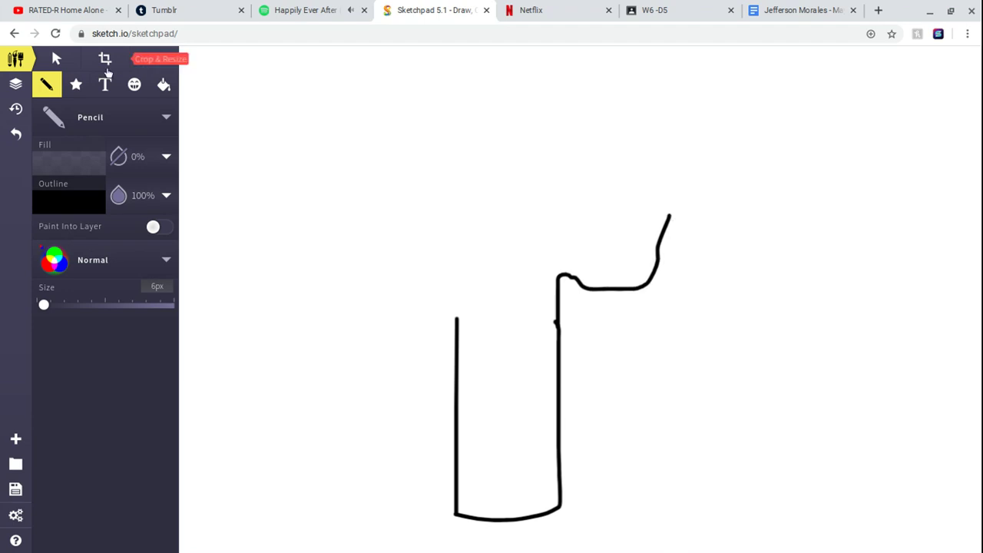
pyautogui.click(25, 132)
pyautogui.click(24, 132)
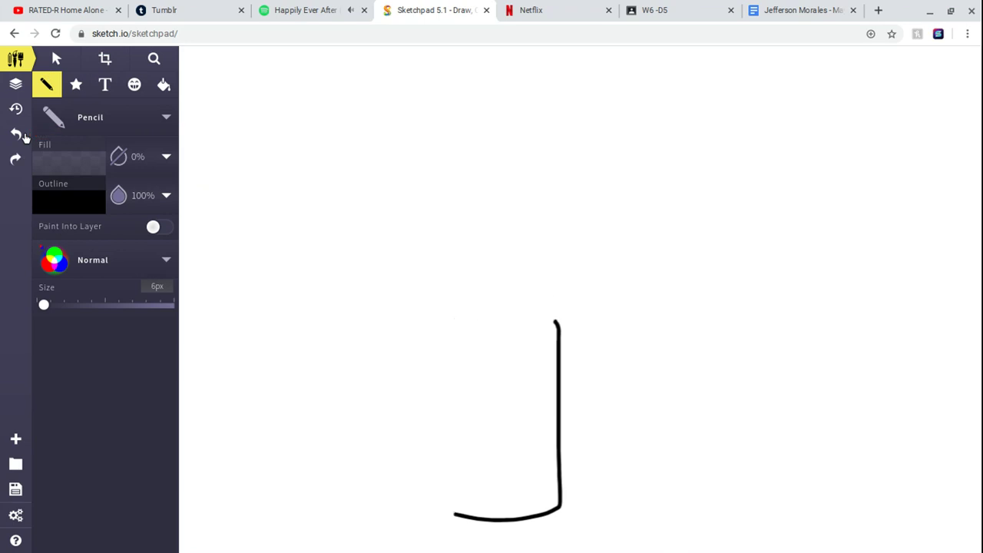
pyautogui.click(25, 132)
pyautogui.click(24, 133)
# - Set the pencil's outline color to green 689a10 and its size to 28px
pyautogui.click(83, 116)
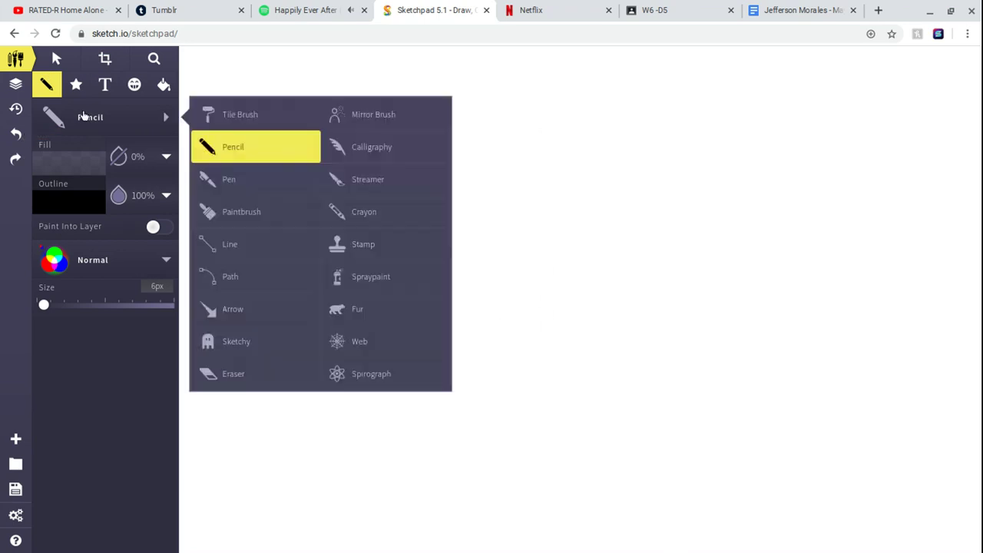
pyautogui.click(69, 201)
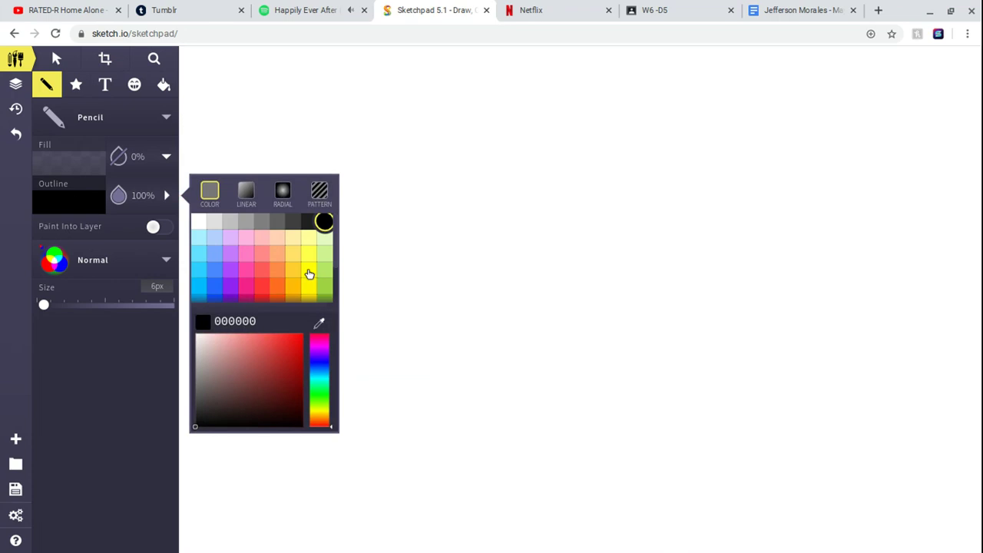
pyautogui.scroll(-4, 305, 272)
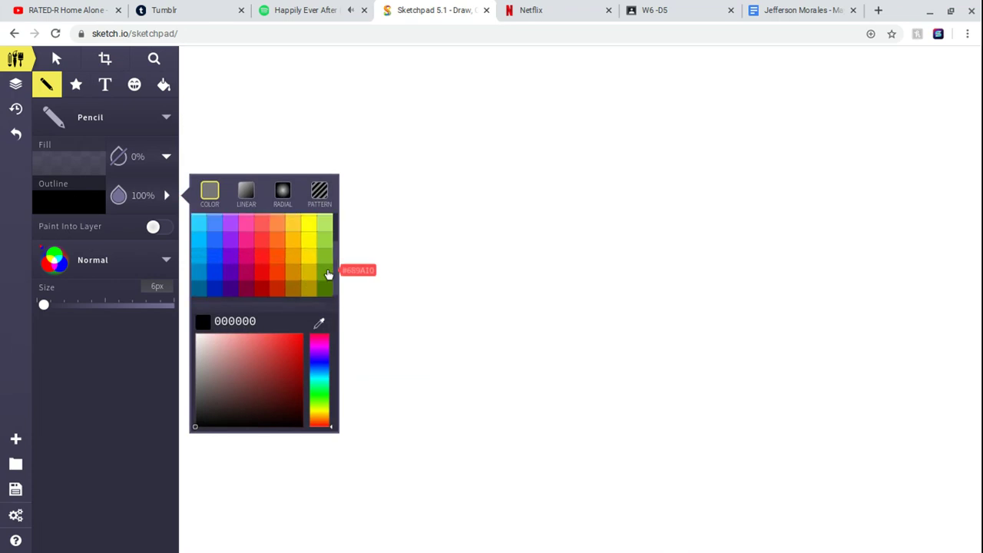
pyautogui.click(323, 272)
pyautogui.click(42, 323)
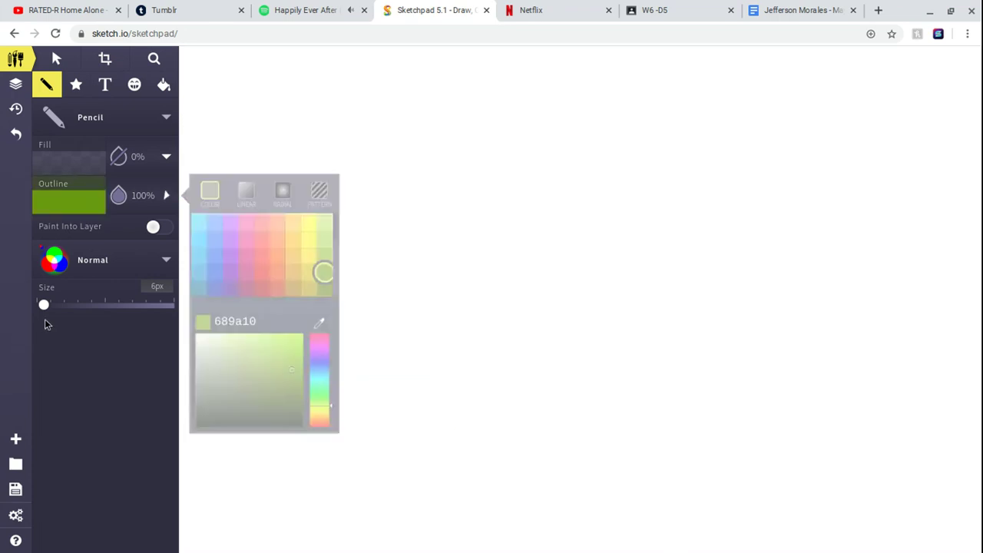
pyautogui.moveTo(44, 305); pyautogui.dragTo(55, 306)
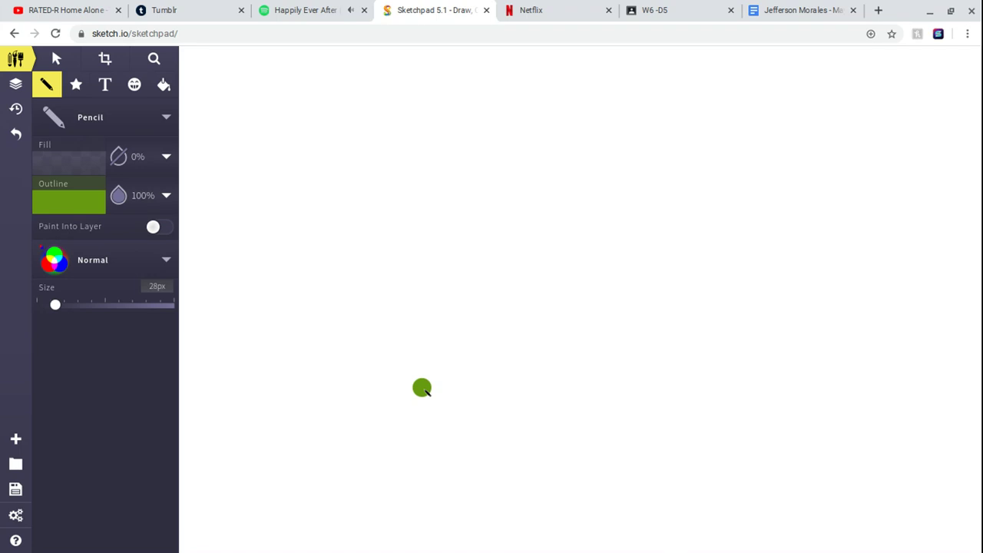
# - Draw a tall green column with a rounded base and paint its interior solid with the pencil
pyautogui.moveTo(423, 389)
pyautogui.mouseDown()
pyautogui.moveTo(492, 414)
pyautogui.moveTo(584, 401)
pyautogui.moveTo(585, 223)
pyautogui.mouseUp()
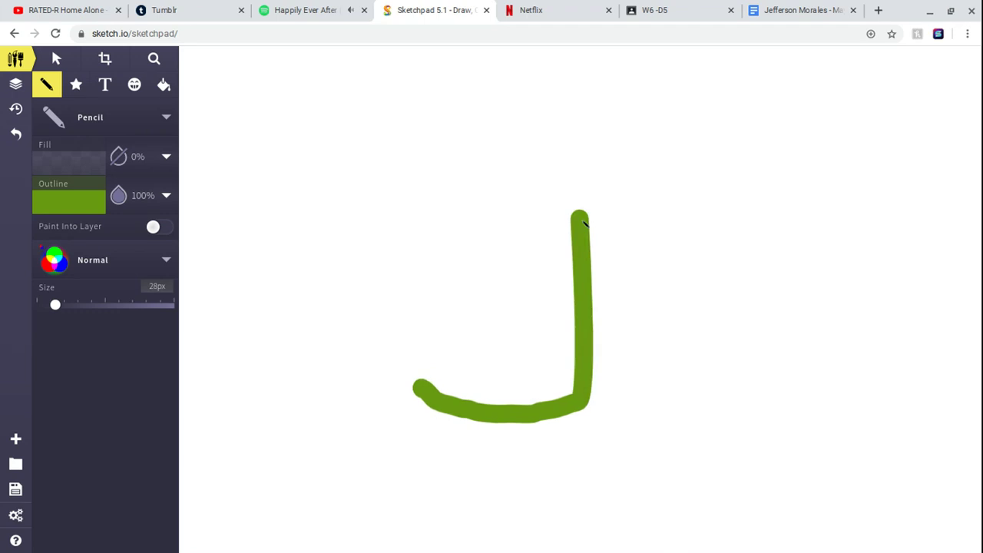
pyautogui.click(15, 133)
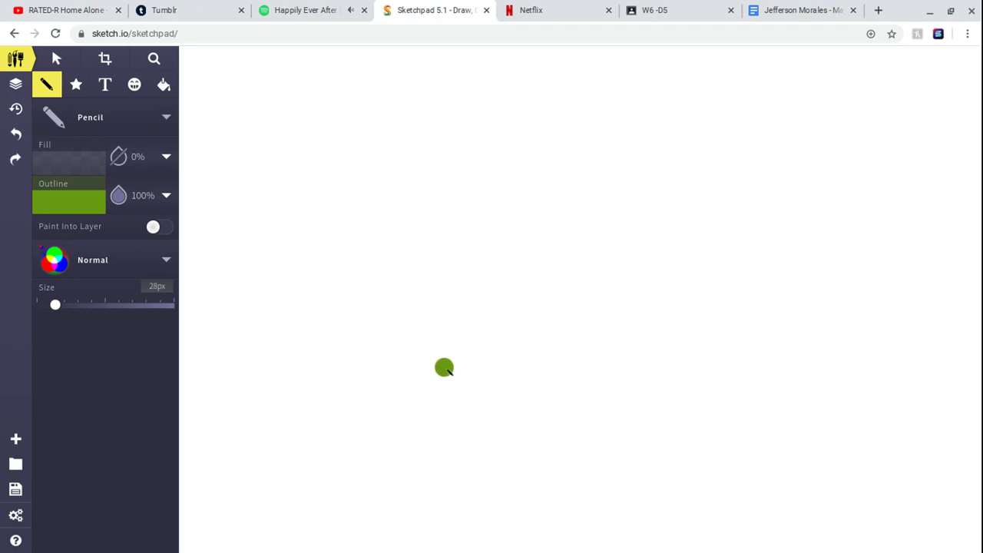
pyautogui.moveTo(443, 369)
pyautogui.mouseDown()
pyautogui.moveTo(497, 385)
pyautogui.moveTo(565, 375)
pyautogui.moveTo(556, 322)
pyautogui.moveTo(555, 71)
pyautogui.moveTo(561, 86)
pyautogui.moveTo(563, 75)
pyautogui.moveTo(517, 61)
pyautogui.moveTo(444, 63)
pyautogui.moveTo(443, 283)
pyautogui.mouseUp()
pyautogui.moveTo(444, 332)
pyautogui.mouseDown()
pyautogui.moveTo(445, 365)
pyautogui.moveTo(474, 374)
pyautogui.moveTo(546, 376)
pyautogui.moveTo(553, 362)
pyautogui.moveTo(463, 358)
pyautogui.moveTo(491, 367)
pyautogui.moveTo(456, 357)
pyautogui.moveTo(458, 73)
pyautogui.moveTo(537, 74)
pyautogui.moveTo(546, 351)
pyautogui.moveTo(539, 85)
pyautogui.moveTo(473, 79)
pyautogui.moveTo(471, 101)
pyautogui.moveTo(484, 92)
pyautogui.moveTo(500, 101)
pyautogui.moveTo(501, 93)
pyautogui.moveTo(506, 110)
pyautogui.moveTo(542, 109)
pyautogui.moveTo(528, 146)
pyautogui.moveTo(476, 123)
pyautogui.moveTo(503, 108)
pyautogui.moveTo(470, 126)
pyautogui.moveTo(505, 121)
pyautogui.moveTo(520, 407)
pyautogui.moveTo(473, 399)
pyautogui.moveTo(439, 379)
pyautogui.moveTo(438, 367)
pyautogui.moveTo(464, 392)
pyautogui.moveTo(515, 402)
pyautogui.moveTo(567, 384)
pyautogui.moveTo(526, 403)
pyautogui.mouseUp()
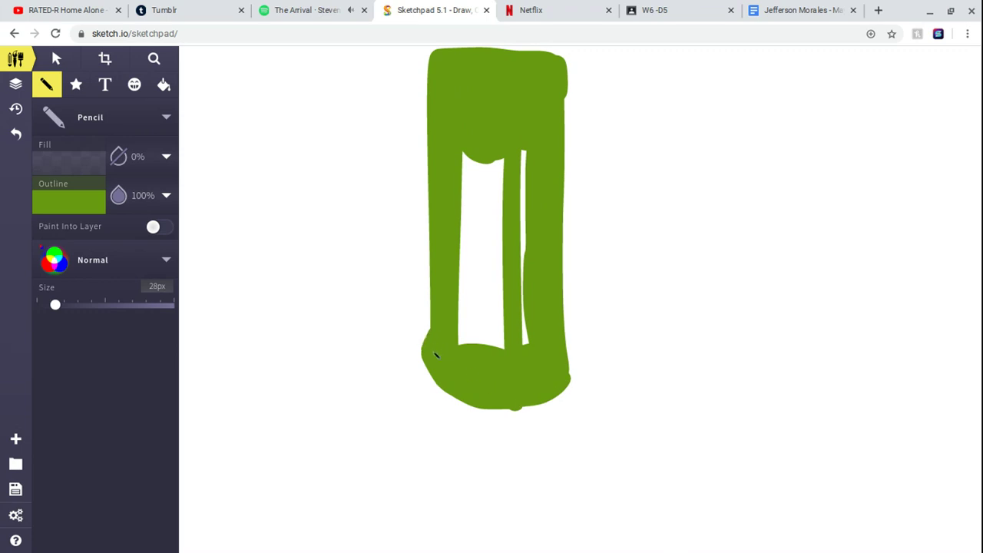
pyautogui.moveTo(435, 354)
pyautogui.mouseDown()
pyautogui.moveTo(478, 326)
pyautogui.moveTo(469, 351)
pyautogui.moveTo(458, 313)
pyautogui.moveTo(469, 338)
pyautogui.moveTo(469, 283)
pyautogui.moveTo(496, 361)
pyautogui.moveTo(517, 305)
pyautogui.moveTo(534, 348)
pyautogui.moveTo(521, 330)
pyautogui.moveTo(509, 348)
pyautogui.moveTo(523, 295)
pyautogui.moveTo(482, 335)
pyautogui.moveTo(496, 270)
pyautogui.moveTo(510, 277)
pyautogui.moveTo(519, 247)
pyautogui.moveTo(521, 262)
pyautogui.moveTo(525, 159)
pyautogui.moveTo(497, 185)
pyautogui.moveTo(500, 244)
pyautogui.moveTo(488, 211)
pyautogui.moveTo(470, 259)
pyautogui.moveTo(468, 158)
pyautogui.moveTo(485, 220)
pyautogui.mouseUp()
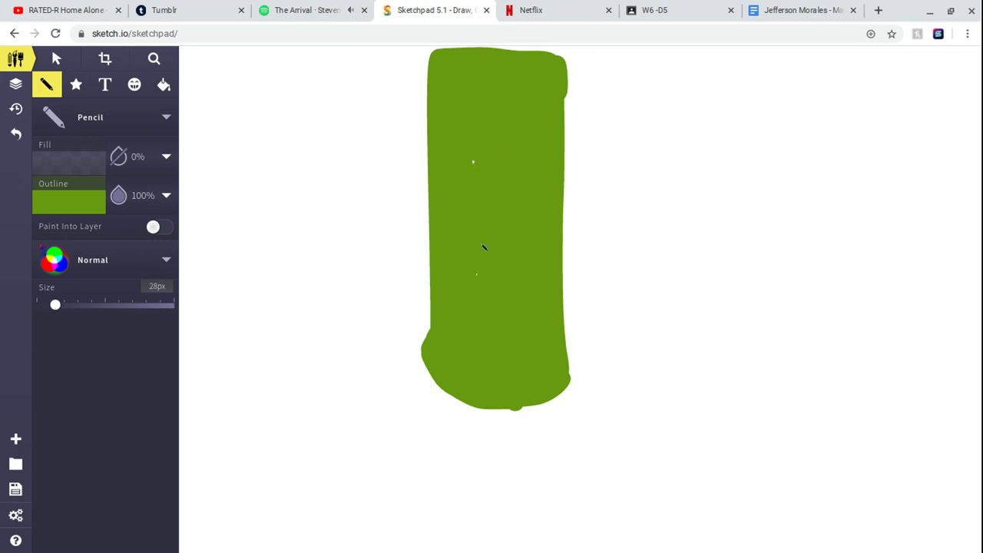
pyautogui.moveTo(495, 275); pyautogui.dragTo(483, 280)
# - Move the green column lower on the canvas, leaving space above it, and switch back to the pencil
pyautogui.scroll(3, 484, 280)
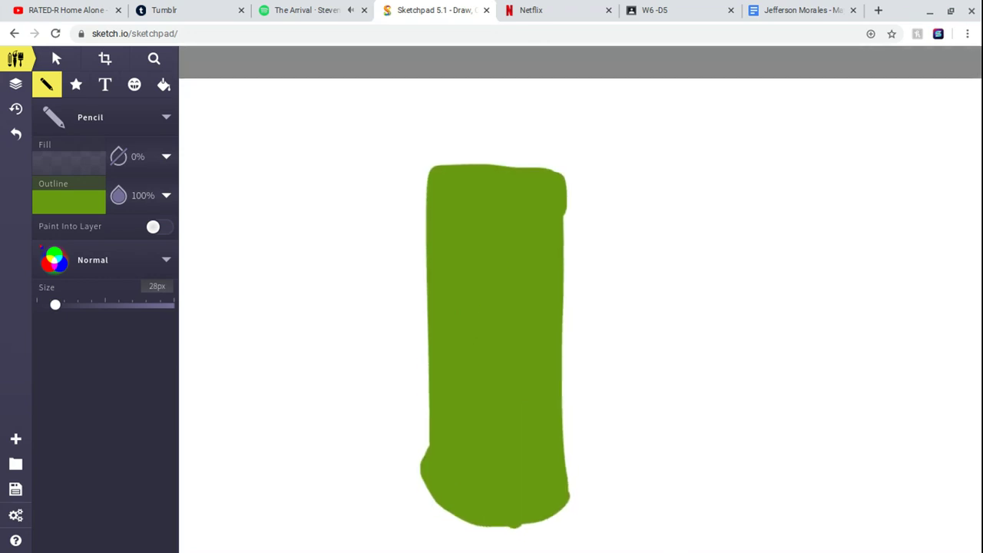
pyautogui.scroll(-1, 492, 307)
pyautogui.click(57, 58)
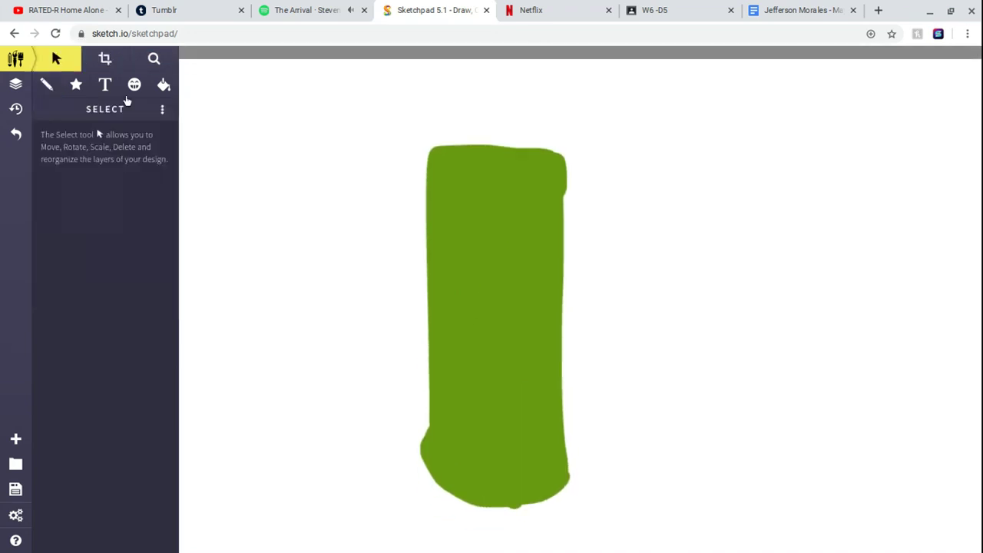
pyautogui.moveTo(482, 260); pyautogui.dragTo(485, 300)
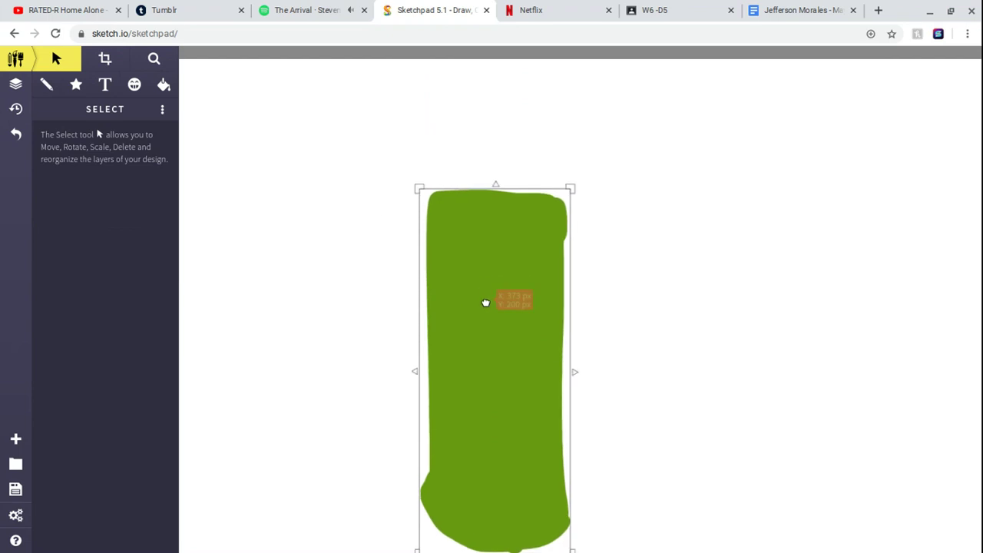
pyautogui.scroll(-3, 672, 305)
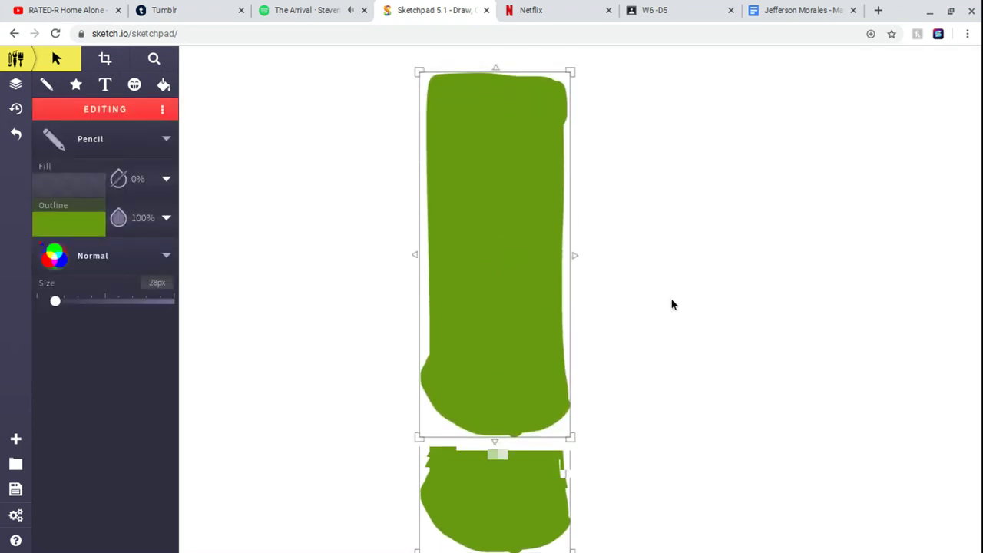
pyautogui.moveTo(529, 289); pyautogui.dragTo(531, 374)
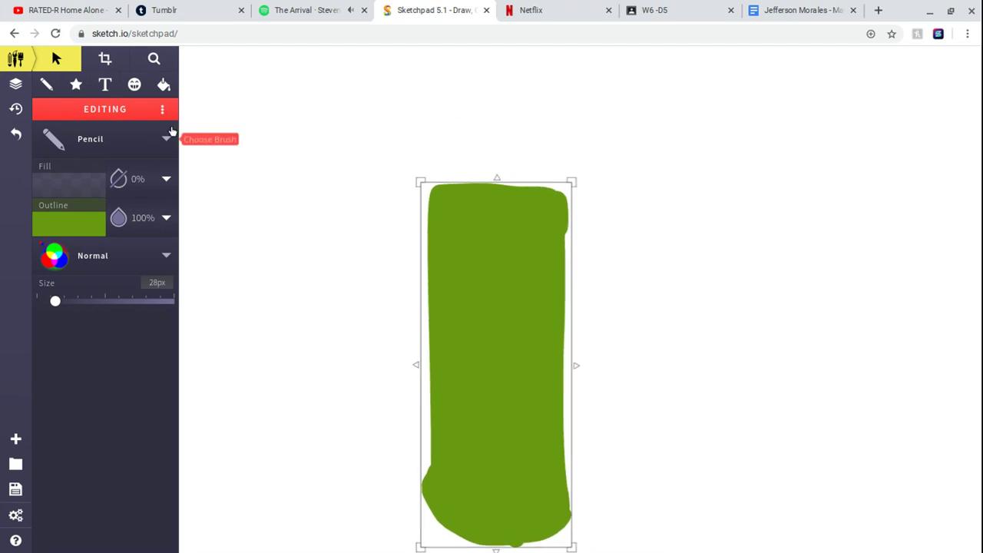
pyautogui.click(46, 85)
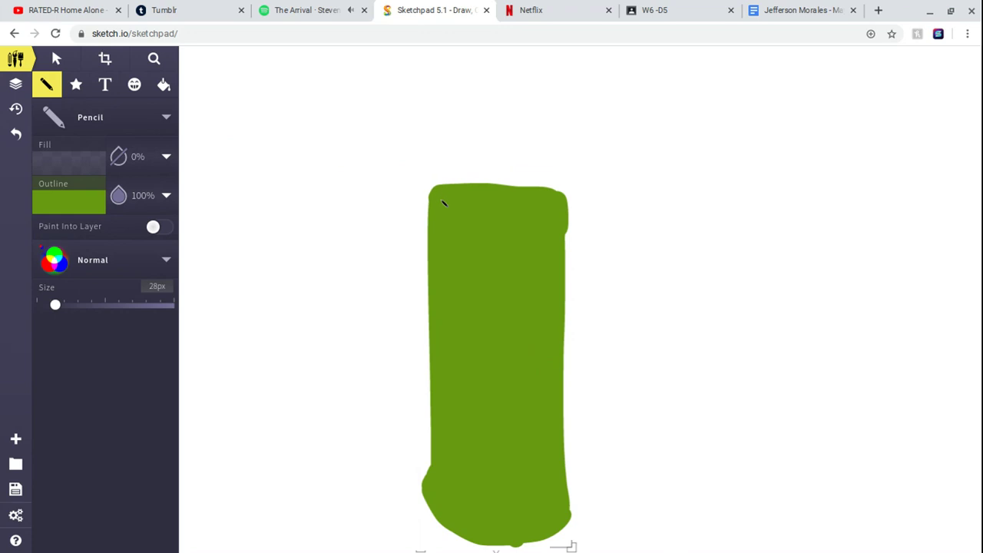
# - Try rounding the column's top and outlining an upward-bent arm on its right side, and undo the attempts back to the flat-topped column
pyautogui.moveTo(442, 203)
pyautogui.mouseDown()
pyautogui.moveTo(459, 118)
pyautogui.moveTo(512, 113)
pyautogui.moveTo(548, 138)
pyautogui.moveTo(561, 208)
pyautogui.moveTo(548, 164)
pyautogui.moveTo(541, 182)
pyautogui.moveTo(532, 107)
pyautogui.moveTo(528, 156)
pyautogui.moveTo(513, 160)
pyautogui.moveTo(519, 144)
pyautogui.moveTo(500, 191)
pyautogui.moveTo(439, 197)
pyautogui.moveTo(455, 156)
pyautogui.moveTo(499, 136)
pyautogui.moveTo(548, 154)
pyautogui.moveTo(558, 203)
pyautogui.moveTo(539, 165)
pyautogui.moveTo(529, 190)
pyautogui.moveTo(515, 184)
pyautogui.moveTo(526, 161)
pyautogui.moveTo(503, 200)
pyautogui.moveTo(514, 171)
pyautogui.moveTo(498, 192)
pyautogui.moveTo(496, 162)
pyautogui.moveTo(461, 170)
pyautogui.moveTo(516, 155)
pyautogui.mouseUp()
pyautogui.click(21, 134)
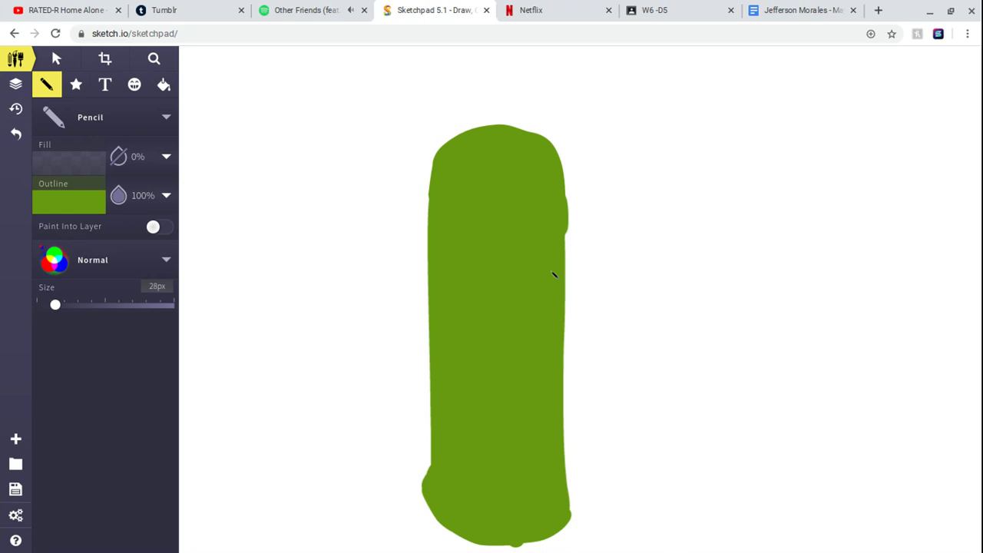
pyautogui.moveTo(553, 274); pyautogui.dragTo(594, 280)
pyautogui.moveTo(568, 318)
pyautogui.mouseDown()
pyautogui.moveTo(670, 308)
pyautogui.moveTo(694, 226)
pyautogui.moveTo(672, 188)
pyautogui.moveTo(650, 203)
pyautogui.moveTo(639, 248)
pyautogui.moveTo(577, 300)
pyautogui.mouseUp()
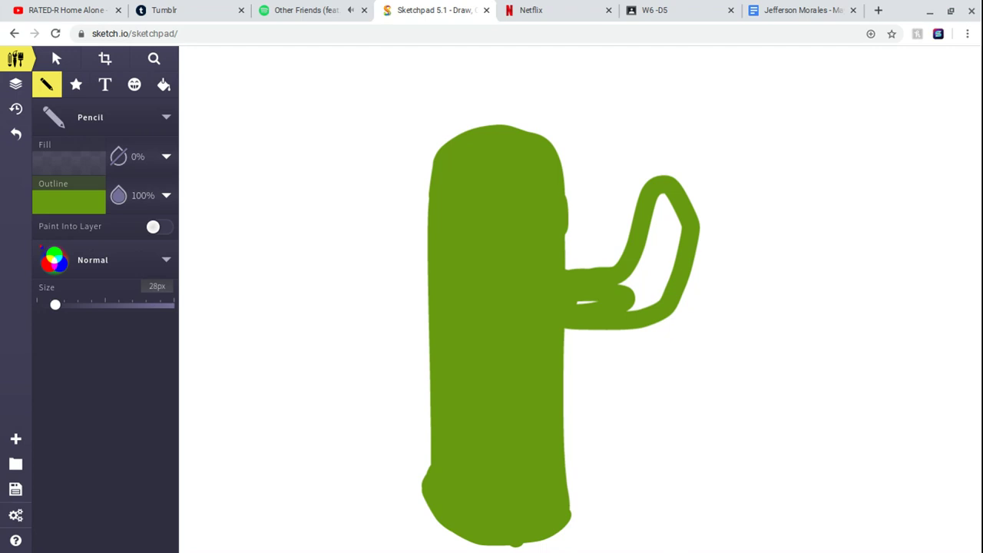
pyautogui.click(16, 133)
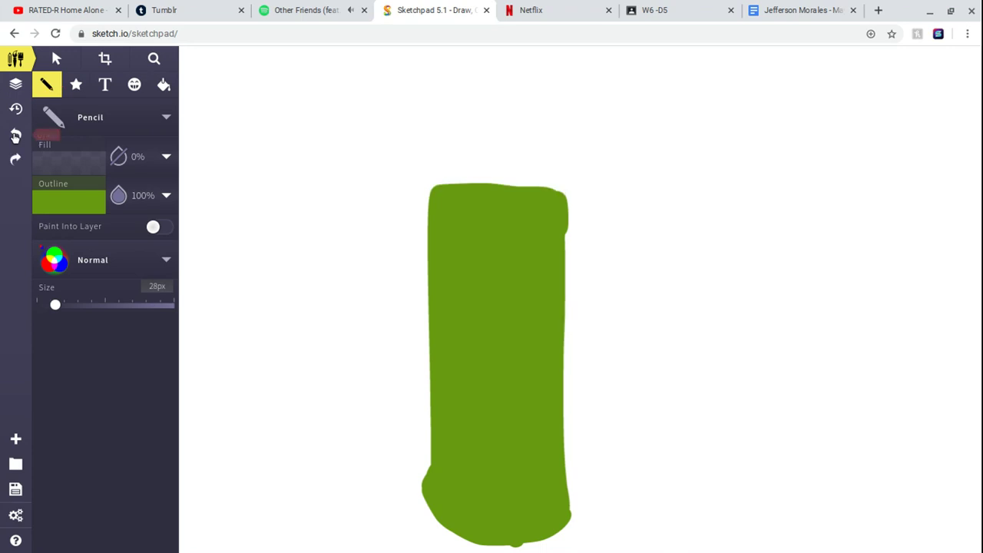
pyautogui.click(437, 189)
pyautogui.moveTo(442, 197)
pyautogui.mouseDown()
pyautogui.moveTo(463, 153)
pyautogui.moveTo(510, 142)
pyautogui.moveTo(544, 162)
pyautogui.moveTo(560, 204)
pyautogui.moveTo(563, 185)
pyautogui.moveTo(521, 205)
pyautogui.moveTo(542, 192)
pyautogui.moveTo(546, 201)
pyautogui.moveTo(545, 186)
pyautogui.moveTo(523, 177)
pyautogui.moveTo(500, 201)
pyautogui.moveTo(519, 185)
pyautogui.moveTo(506, 182)
pyautogui.moveTo(526, 183)
pyautogui.moveTo(527, 164)
pyautogui.moveTo(507, 156)
pyautogui.moveTo(461, 169)
pyautogui.moveTo(465, 185)
pyautogui.moveTo(505, 171)
pyautogui.mouseUp()
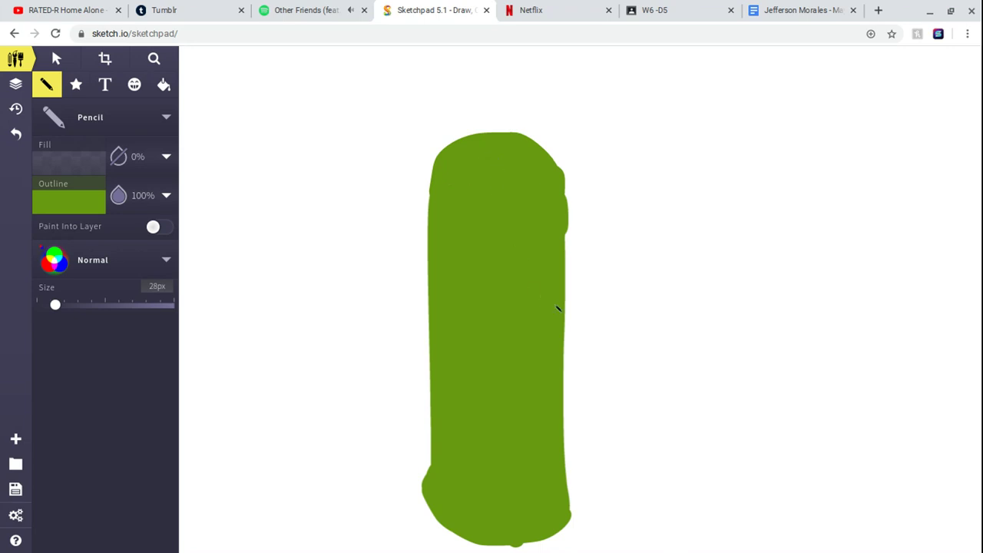
pyautogui.moveTo(563, 306)
pyautogui.mouseDown()
pyautogui.moveTo(574, 297)
pyautogui.moveTo(633, 301)
pyautogui.moveTo(665, 281)
pyautogui.moveTo(662, 166)
pyautogui.moveTo(636, 157)
pyautogui.moveTo(624, 170)
pyautogui.moveTo(626, 197)
pyautogui.moveTo(572, 250)
pyautogui.moveTo(567, 286)
pyautogui.mouseUp()
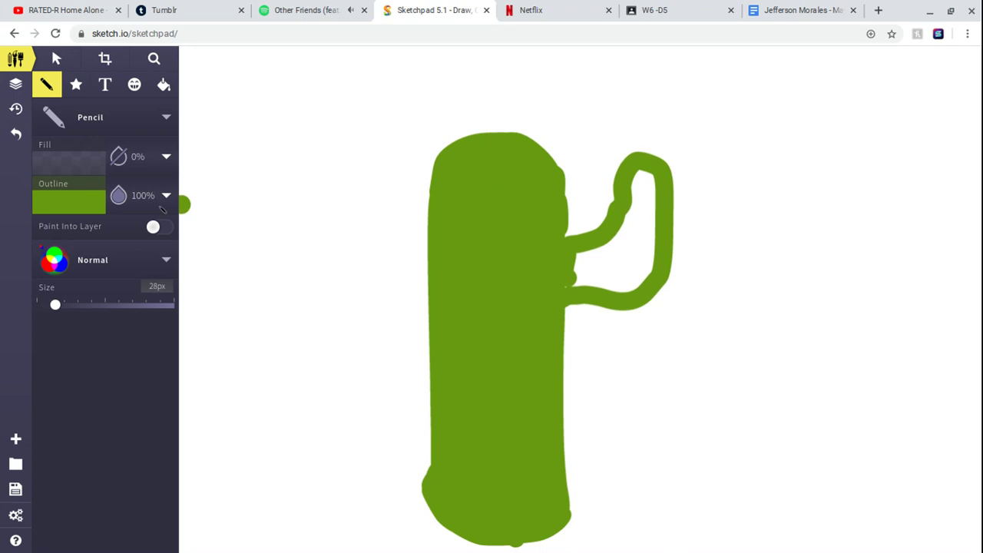
pyautogui.click(15, 133)
# - Round off the column's top in green and add two solid arms, the left one bent downward and the right one bent upward
pyautogui.moveTo(441, 193)
pyautogui.mouseDown()
pyautogui.moveTo(448, 162)
pyautogui.moveTo(482, 136)
pyautogui.moveTo(543, 147)
pyautogui.moveTo(559, 162)
pyautogui.moveTo(561, 196)
pyautogui.moveTo(543, 162)
pyautogui.moveTo(543, 197)
pyautogui.moveTo(534, 138)
pyautogui.moveTo(528, 175)
pyautogui.moveTo(535, 158)
pyautogui.moveTo(511, 192)
pyautogui.moveTo(523, 180)
pyautogui.moveTo(507, 146)
pyautogui.moveTo(474, 173)
pyautogui.moveTo(541, 178)
pyautogui.moveTo(486, 177)
pyautogui.moveTo(486, 146)
pyautogui.moveTo(457, 173)
pyautogui.moveTo(464, 189)
pyautogui.moveTo(492, 161)
pyautogui.mouseUp()
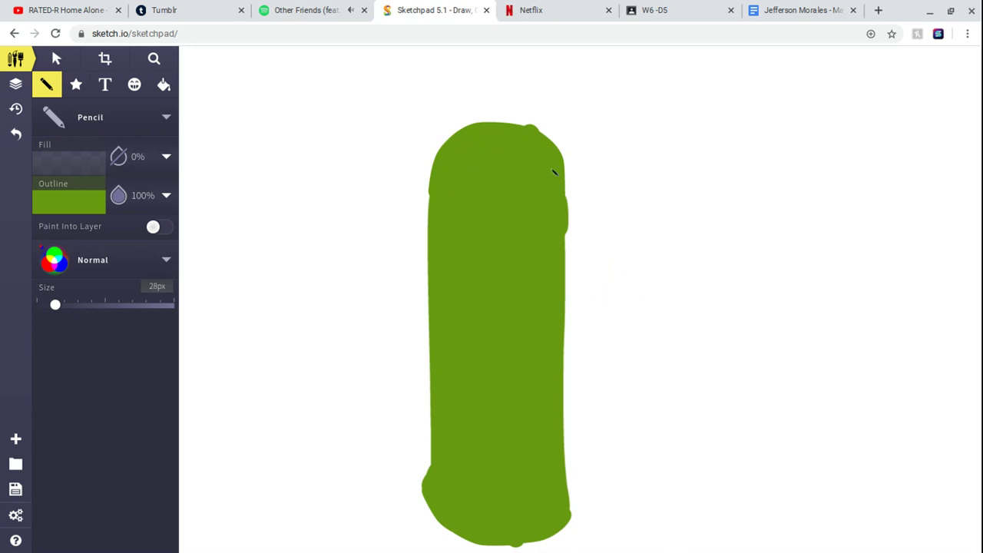
pyautogui.moveTo(534, 139); pyautogui.dragTo(510, 135)
pyautogui.moveTo(436, 244)
pyautogui.mouseDown()
pyautogui.moveTo(379, 248)
pyautogui.moveTo(365, 269)
pyautogui.moveTo(374, 325)
pyautogui.moveTo(391, 328)
pyautogui.moveTo(423, 288)
pyautogui.moveTo(442, 286)
pyautogui.moveTo(429, 261)
pyautogui.moveTo(369, 257)
pyautogui.moveTo(359, 272)
pyautogui.moveTo(355, 302)
pyautogui.moveTo(372, 364)
pyautogui.moveTo(387, 358)
pyautogui.moveTo(396, 313)
pyautogui.moveTo(432, 281)
pyautogui.moveTo(406, 278)
pyautogui.moveTo(375, 294)
pyautogui.moveTo(401, 269)
pyautogui.moveTo(383, 272)
pyautogui.moveTo(419, 267)
pyautogui.moveTo(391, 287)
pyautogui.moveTo(379, 312)
pyautogui.moveTo(367, 377)
pyautogui.moveTo(341, 282)
pyautogui.moveTo(338, 361)
pyautogui.moveTo(367, 388)
pyautogui.moveTo(386, 353)
pyautogui.mouseUp()
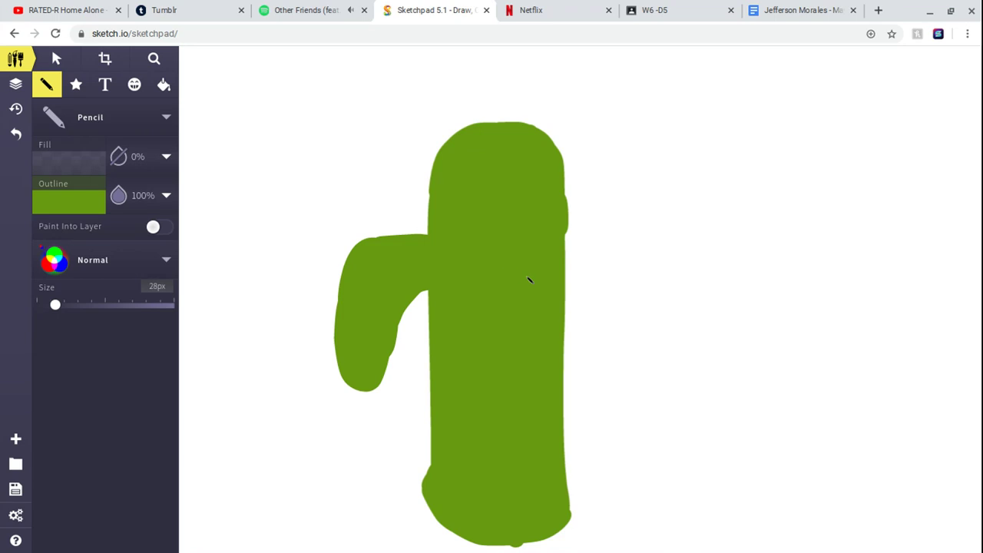
pyautogui.moveTo(569, 298)
pyautogui.mouseDown()
pyautogui.moveTo(640, 295)
pyautogui.moveTo(672, 264)
pyautogui.moveTo(671, 185)
pyautogui.moveTo(651, 160)
pyautogui.moveTo(631, 189)
pyautogui.moveTo(629, 226)
pyautogui.moveTo(613, 239)
pyautogui.moveTo(565, 246)
pyautogui.moveTo(563, 261)
pyautogui.moveTo(576, 283)
pyautogui.moveTo(638, 281)
pyautogui.moveTo(657, 269)
pyautogui.moveTo(667, 215)
pyautogui.moveTo(651, 176)
pyautogui.moveTo(639, 220)
pyautogui.moveTo(647, 228)
pyautogui.moveTo(653, 215)
pyautogui.moveTo(652, 242)
pyautogui.moveTo(639, 267)
pyautogui.moveTo(571, 259)
pyautogui.moveTo(638, 242)
pyautogui.mouseUp()
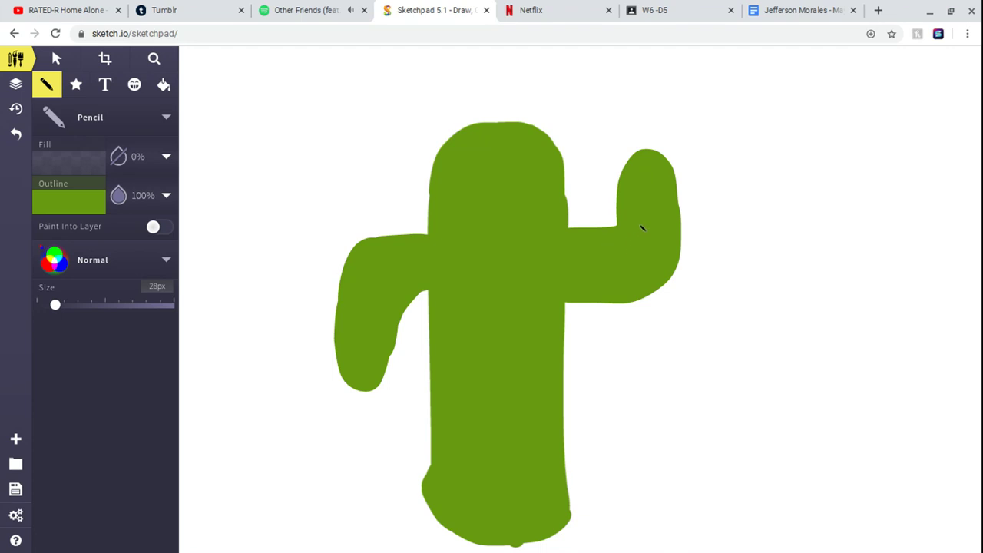
# - Set the pencil's outline color to dark green 4c7602 and its size to 20px
pyautogui.click(67, 198)
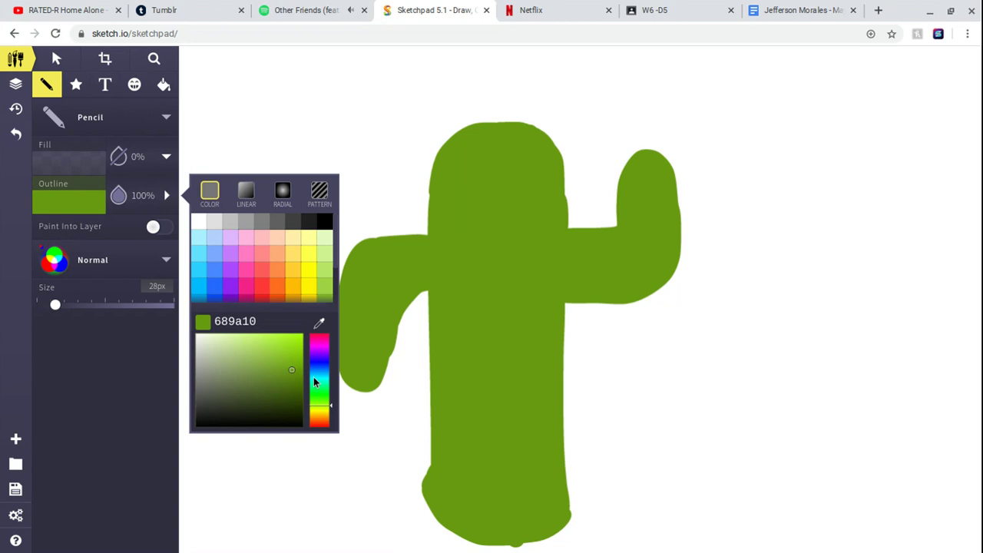
pyautogui.scroll(-2, 292, 265)
pyautogui.click(323, 276)
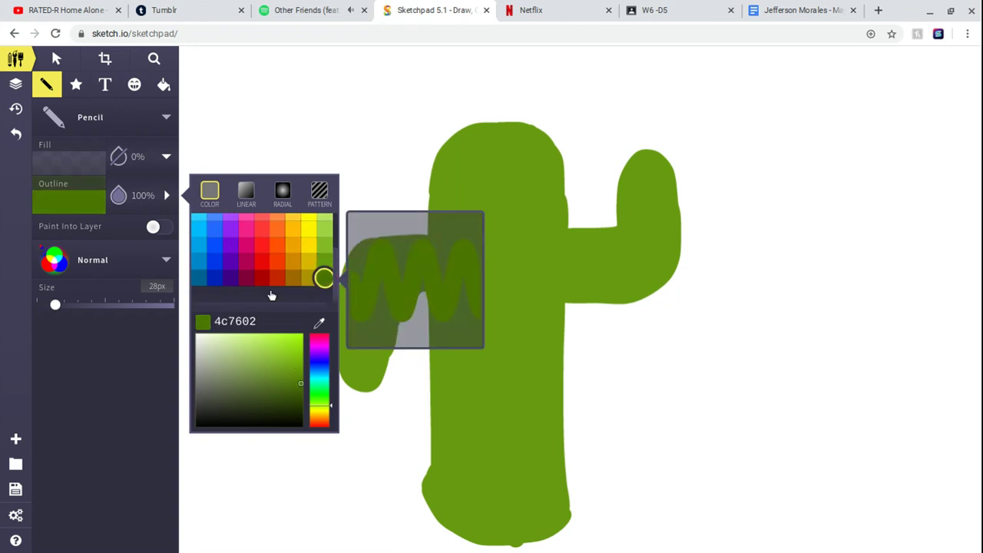
pyautogui.moveTo(56, 304); pyautogui.dragTo(51, 304)
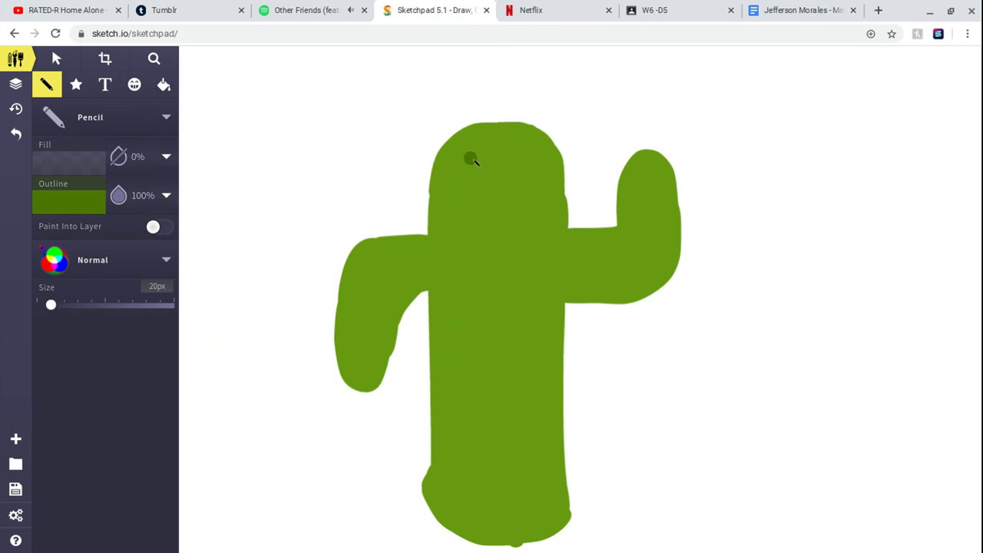
# - Draw a face near the cactus's top with two tall, solid oval eyes and a narrow oval mouth below them
pyautogui.moveTo(471, 158); pyautogui.dragTo(472, 208)
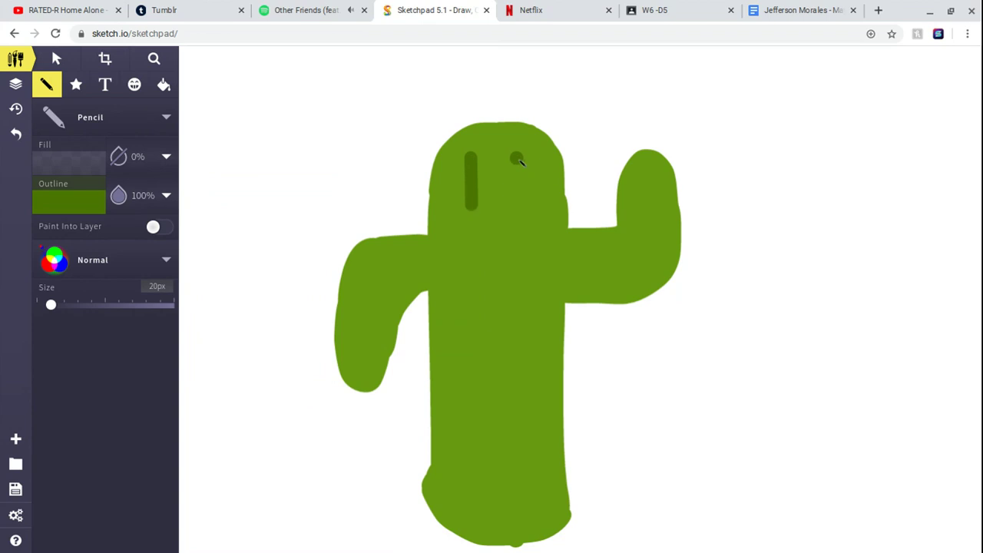
pyautogui.click(17, 136)
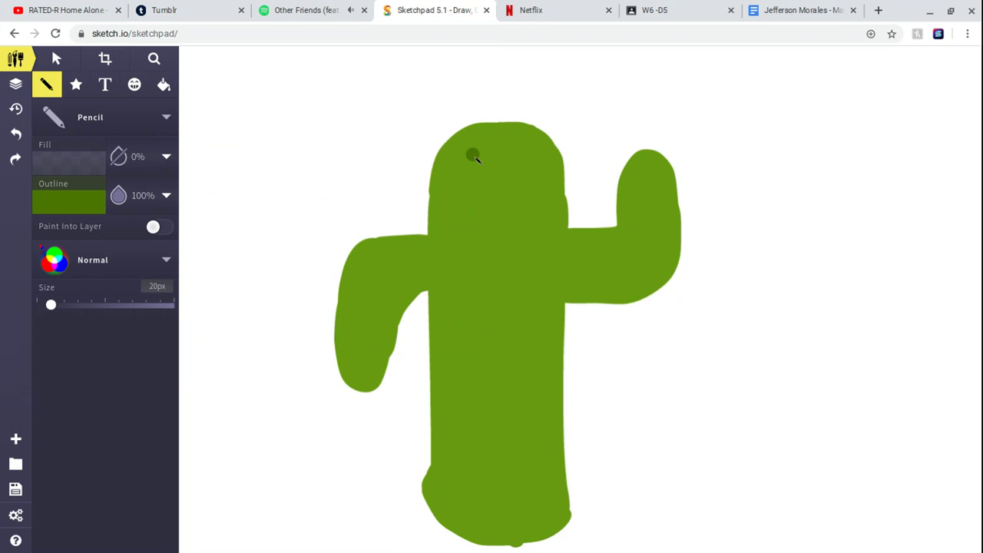
pyautogui.moveTo(471, 155)
pyautogui.mouseDown()
pyautogui.moveTo(470, 222)
pyautogui.moveTo(484, 202)
pyautogui.moveTo(484, 170)
pyautogui.moveTo(483, 198)
pyautogui.mouseUp()
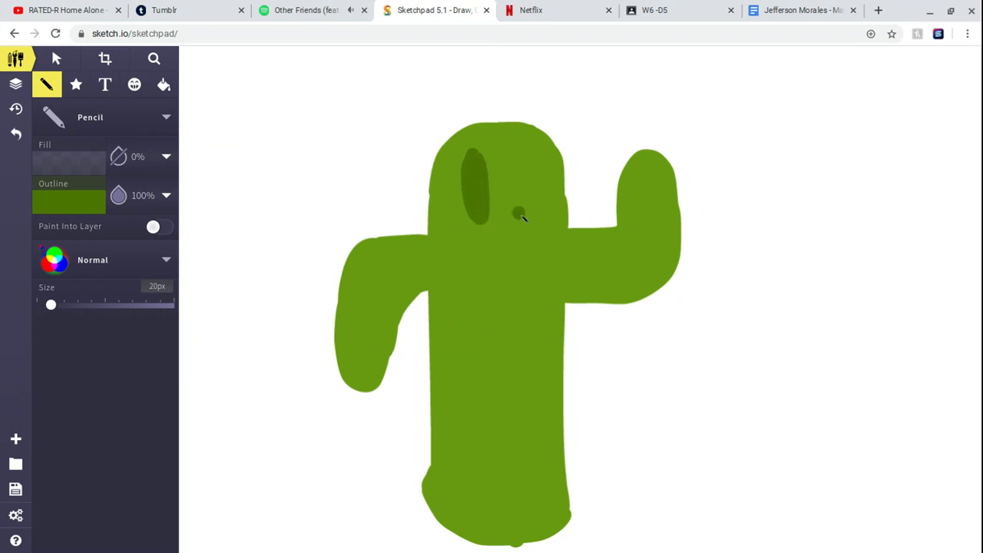
pyautogui.click(520, 163)
pyautogui.moveTo(520, 159)
pyautogui.mouseDown()
pyautogui.moveTo(510, 195)
pyautogui.moveTo(531, 221)
pyautogui.moveTo(528, 169)
pyautogui.mouseUp()
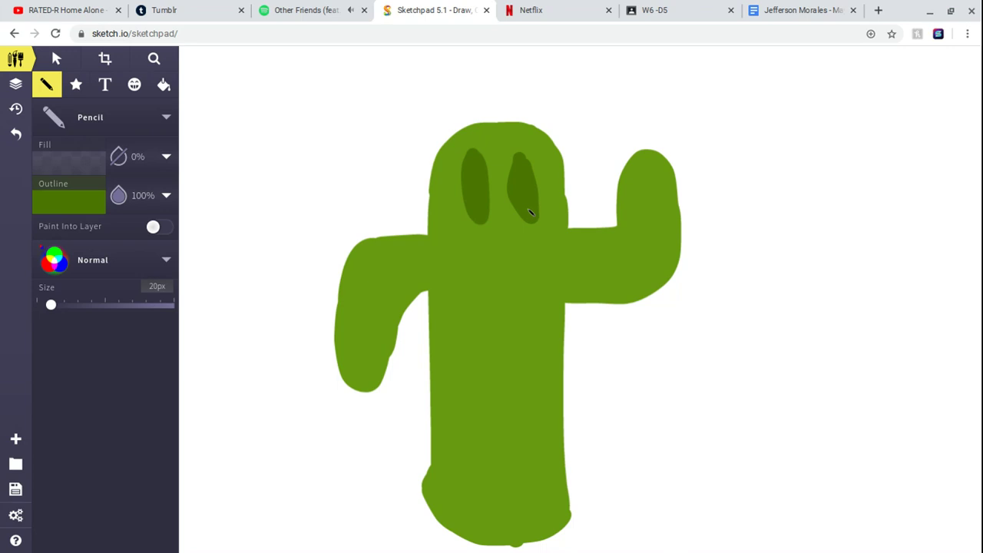
pyautogui.click(499, 233)
pyautogui.moveTo(504, 235)
pyautogui.mouseDown()
pyautogui.moveTo(497, 289)
pyautogui.moveTo(510, 281)
pyautogui.moveTo(510, 251)
pyautogui.mouseUp()
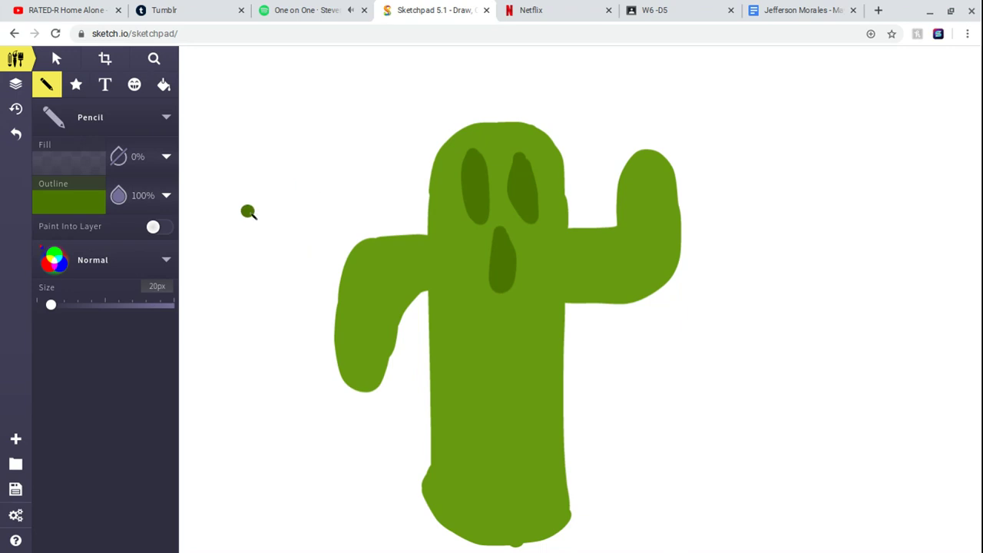
# - Draw a solid yellow ffe067 hat with a slanted brim, tilted over the upper left of the cactus's head
pyautogui.click(88, 205)
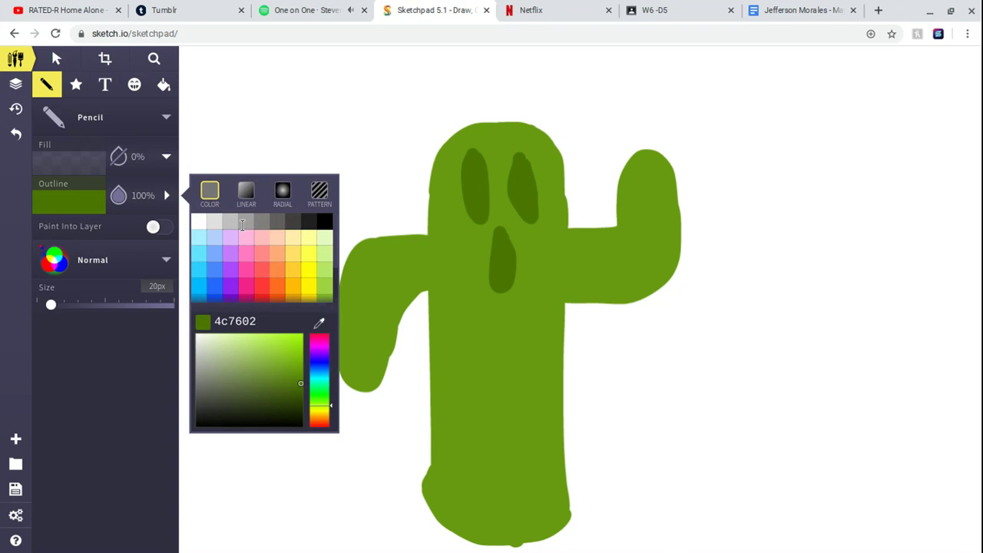
pyautogui.scroll(-2, 263, 231)
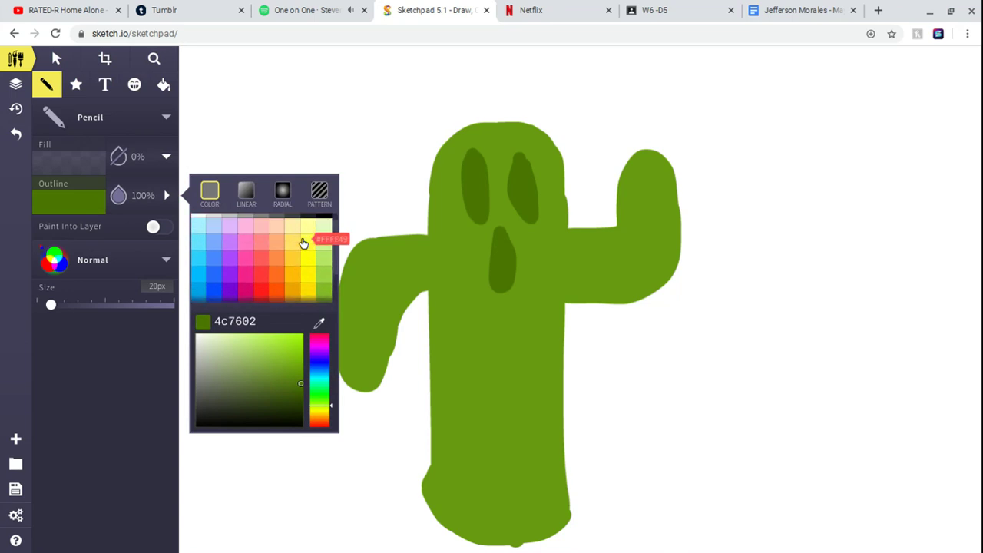
pyautogui.click(302, 242)
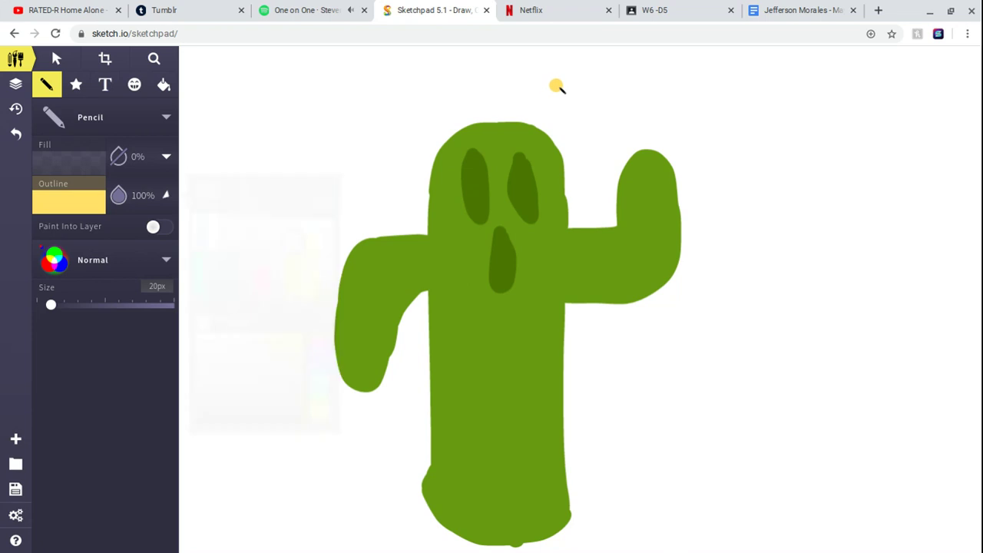
pyautogui.moveTo(557, 86)
pyautogui.mouseDown()
pyautogui.moveTo(442, 187)
pyautogui.moveTo(402, 196)
pyautogui.moveTo(395, 185)
pyautogui.moveTo(410, 173)
pyautogui.moveTo(450, 156)
pyautogui.moveTo(523, 94)
pyautogui.moveTo(554, 86)
pyautogui.moveTo(433, 175)
pyautogui.moveTo(501, 129)
pyautogui.moveTo(470, 163)
pyautogui.moveTo(523, 109)
pyautogui.mouseUp()
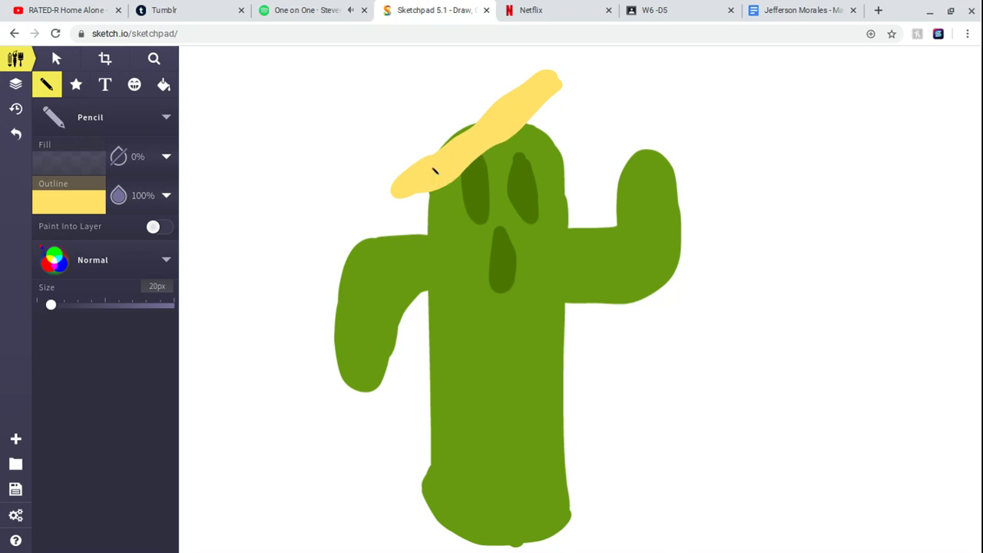
pyautogui.moveTo(434, 170)
pyautogui.mouseDown()
pyautogui.moveTo(406, 133)
pyautogui.moveTo(413, 106)
pyautogui.moveTo(487, 76)
pyautogui.moveTo(527, 90)
pyautogui.moveTo(504, 104)
pyautogui.moveTo(515, 88)
pyautogui.moveTo(455, 92)
pyautogui.moveTo(428, 109)
pyautogui.moveTo(420, 131)
pyautogui.moveTo(419, 108)
pyautogui.moveTo(426, 160)
pyautogui.moveTo(487, 121)
pyautogui.moveTo(439, 147)
pyautogui.moveTo(434, 135)
pyautogui.moveTo(451, 114)
pyautogui.moveTo(463, 138)
pyautogui.moveTo(442, 164)
pyautogui.moveTo(431, 161)
pyautogui.moveTo(457, 124)
pyautogui.moveTo(439, 137)
pyautogui.moveTo(443, 108)
pyautogui.moveTo(499, 95)
pyautogui.moveTo(474, 117)
pyautogui.moveTo(462, 104)
pyautogui.moveTo(483, 102)
pyautogui.moveTo(462, 114)
pyautogui.moveTo(507, 88)
pyautogui.moveTo(521, 92)
pyautogui.moveTo(499, 98)
pyautogui.moveTo(509, 70)
pyautogui.moveTo(498, 66)
pyautogui.moveTo(408, 105)
pyautogui.mouseUp()
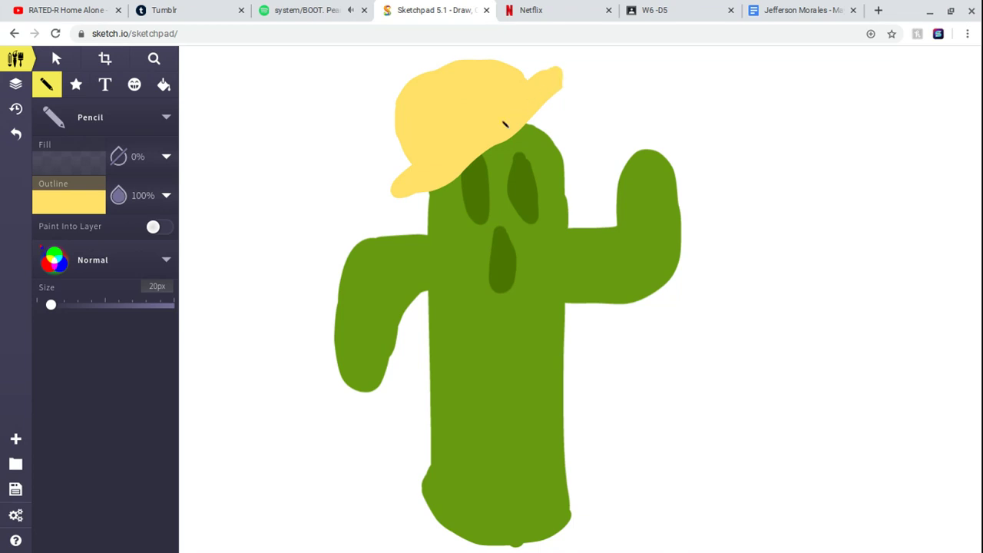
# - Dot a diagonal row of eight dark red ac0000 spots across the hat, just above the brim
pyautogui.click(133, 196)
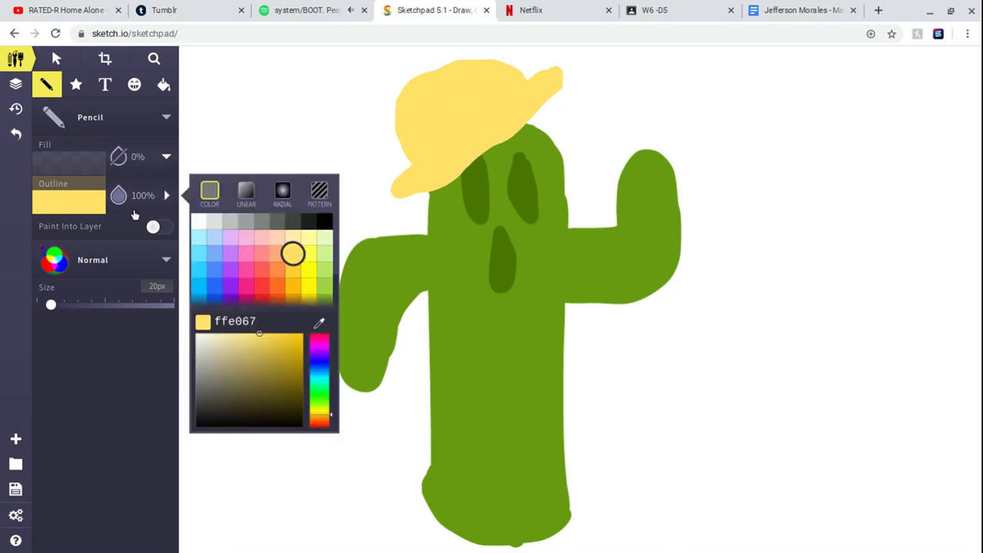
pyautogui.scroll(-3, 261, 268)
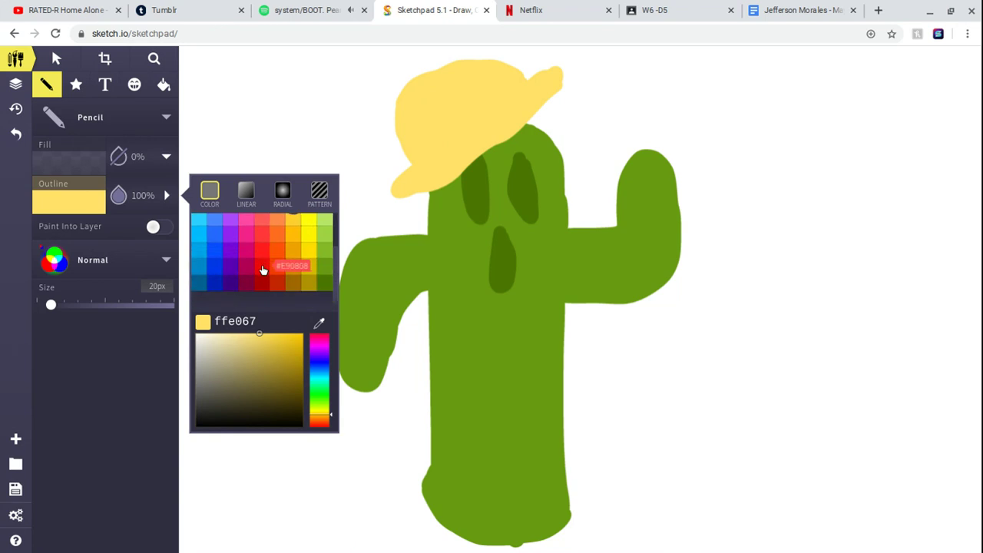
pyautogui.click(262, 283)
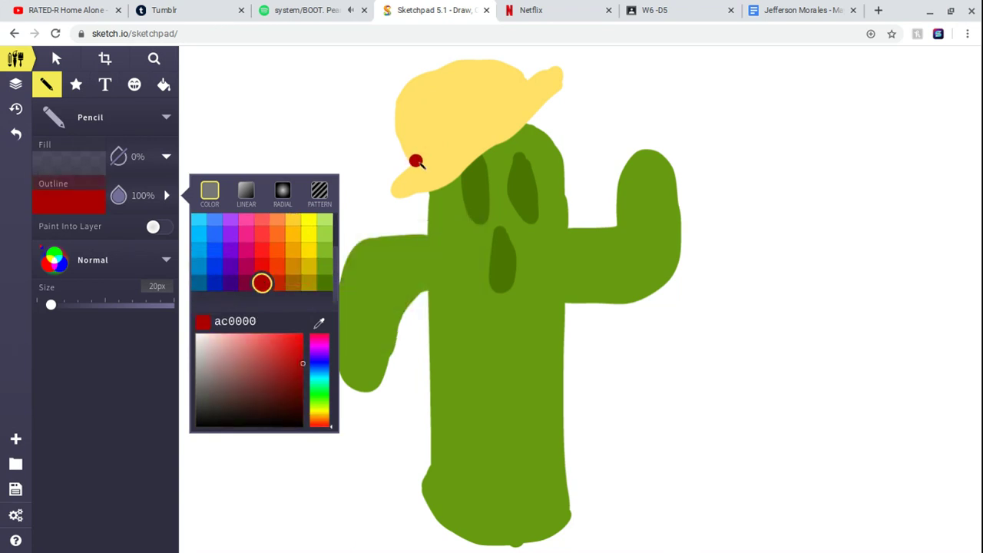
pyautogui.click(418, 162)
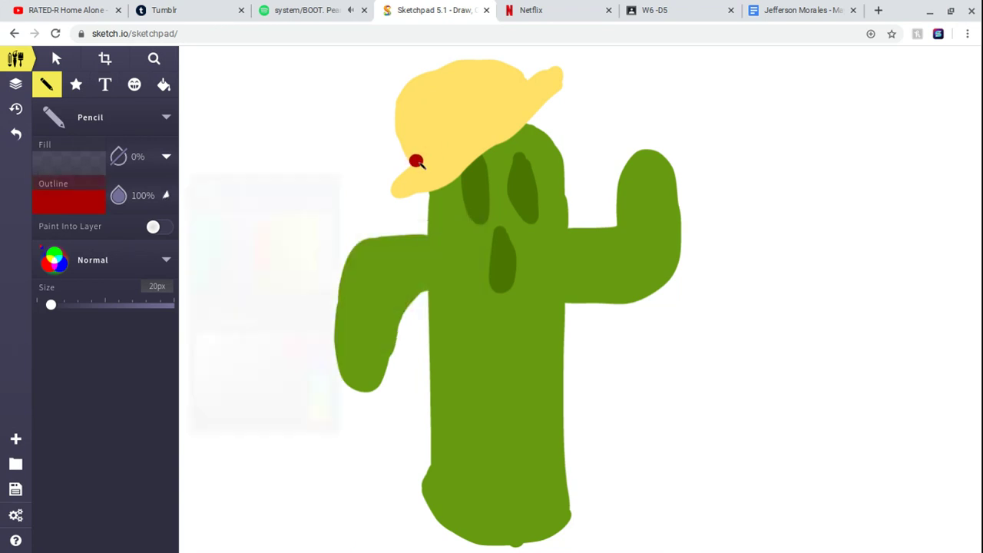
pyautogui.click(451, 139)
pyautogui.click(468, 128)
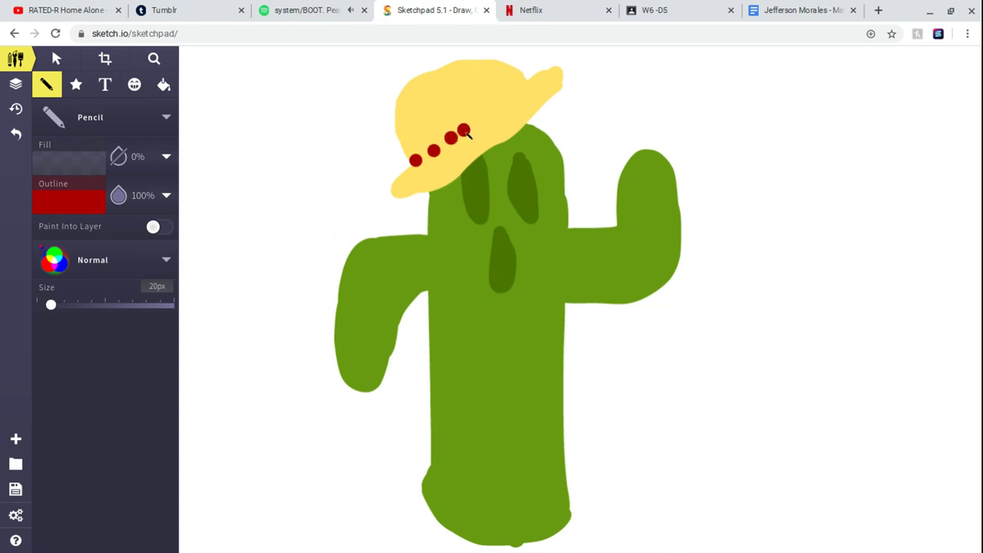
pyautogui.click(483, 116)
pyautogui.click(499, 105)
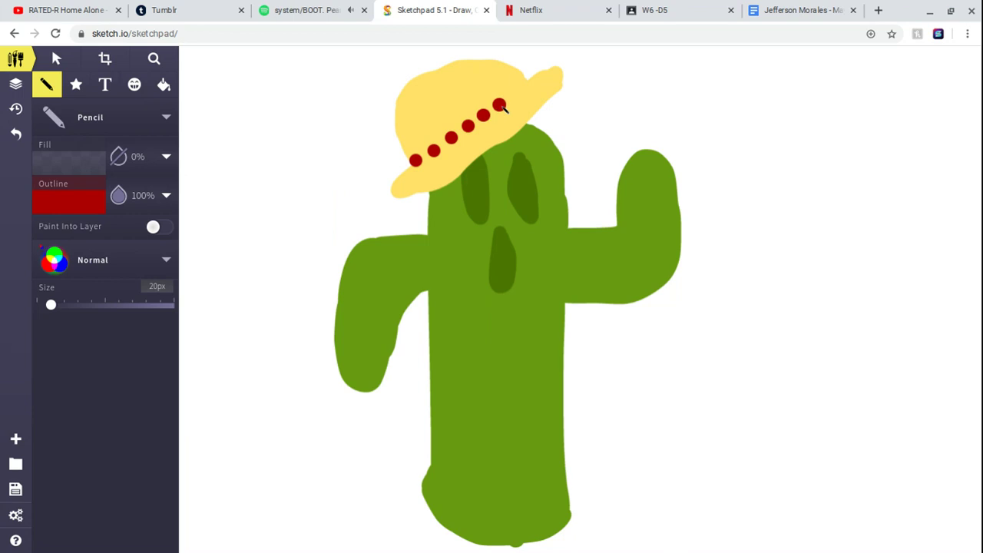
pyautogui.click(516, 93)
pyautogui.click(529, 83)
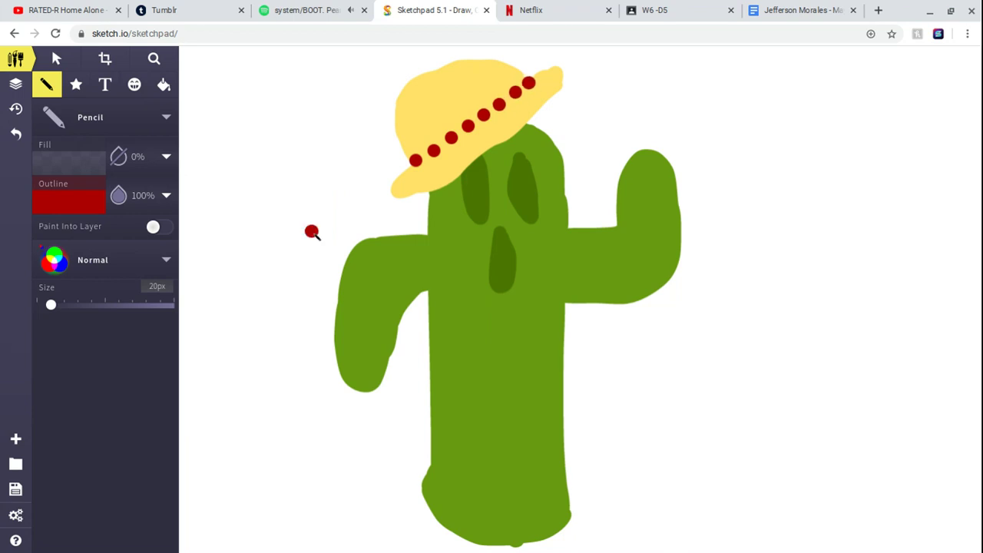
# - Add seven dark green 4c7602 dots in the gaps between the red dots on the hat
pyautogui.click(103, 202)
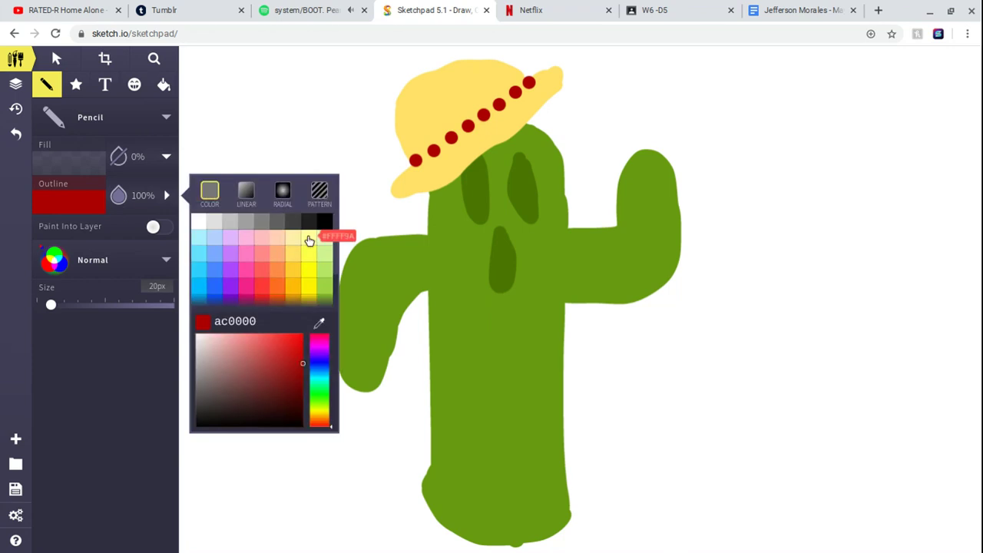
pyautogui.scroll(-2, 315, 244)
pyautogui.click(323, 282)
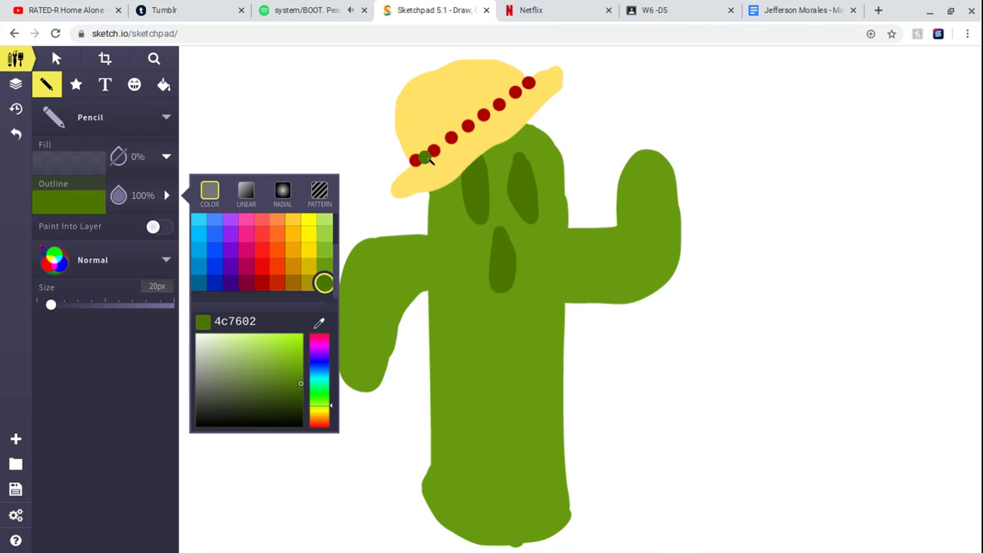
pyautogui.click(425, 158)
pyautogui.click(443, 149)
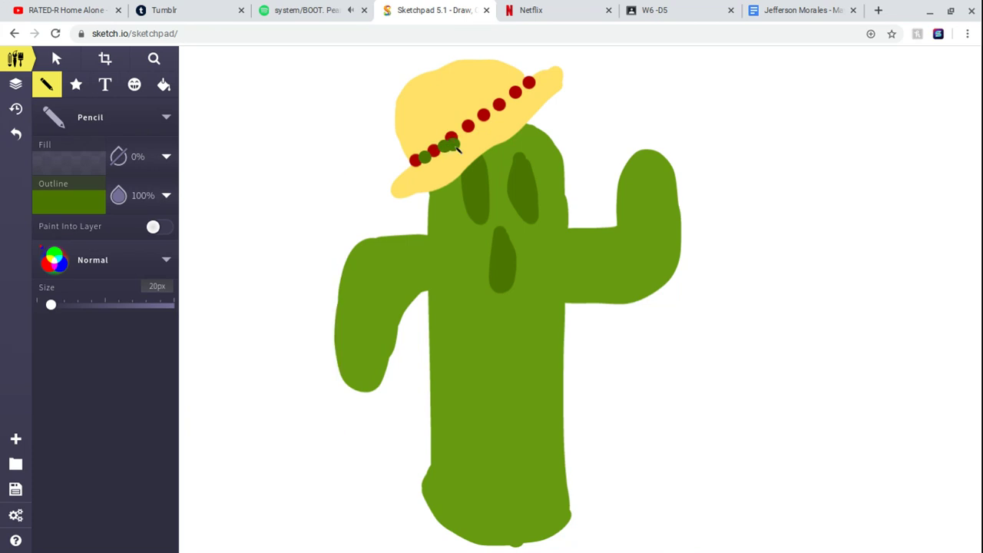
pyautogui.click(462, 137)
pyautogui.click(481, 121)
pyautogui.click(492, 112)
pyautogui.click(512, 104)
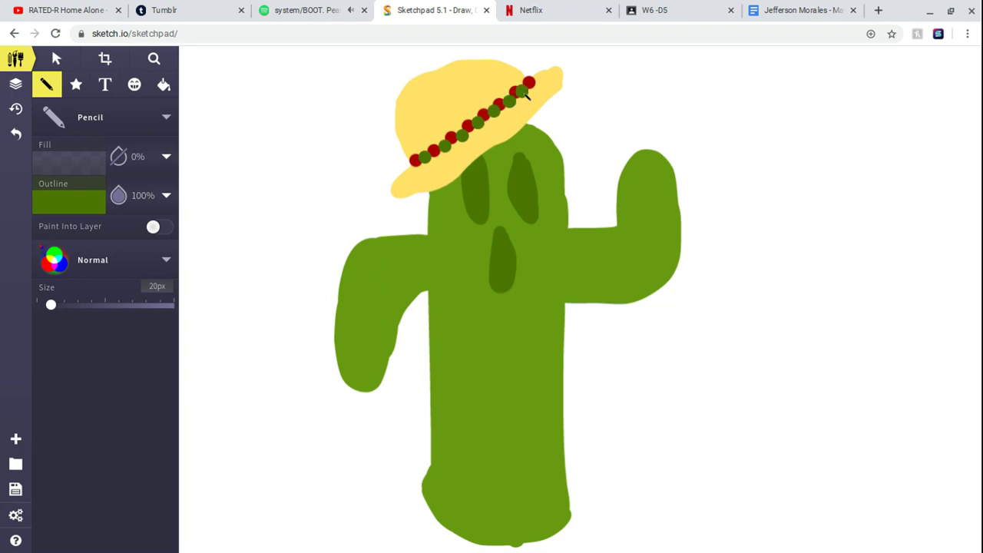
pyautogui.click(526, 92)
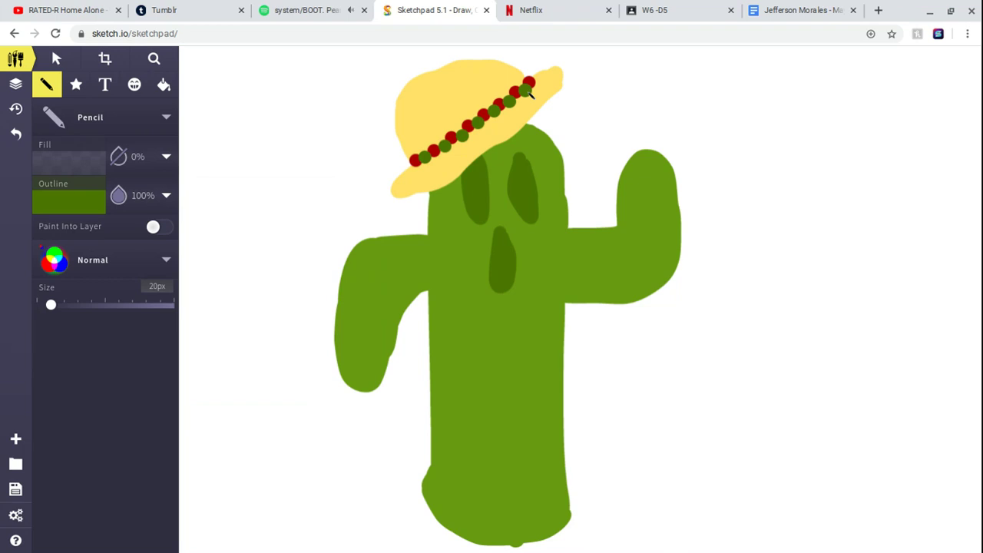
# - Set the pencil's outline color to black 000000 and its opacity to 10%
pyautogui.click(93, 212)
pyautogui.click(323, 222)
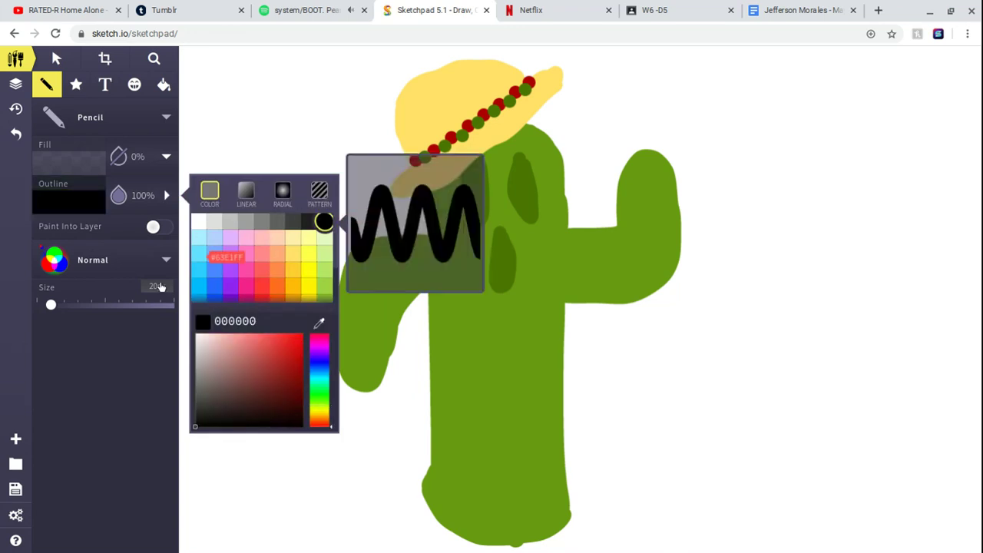
pyautogui.doubleClick(141, 195)
pyautogui.write('1')
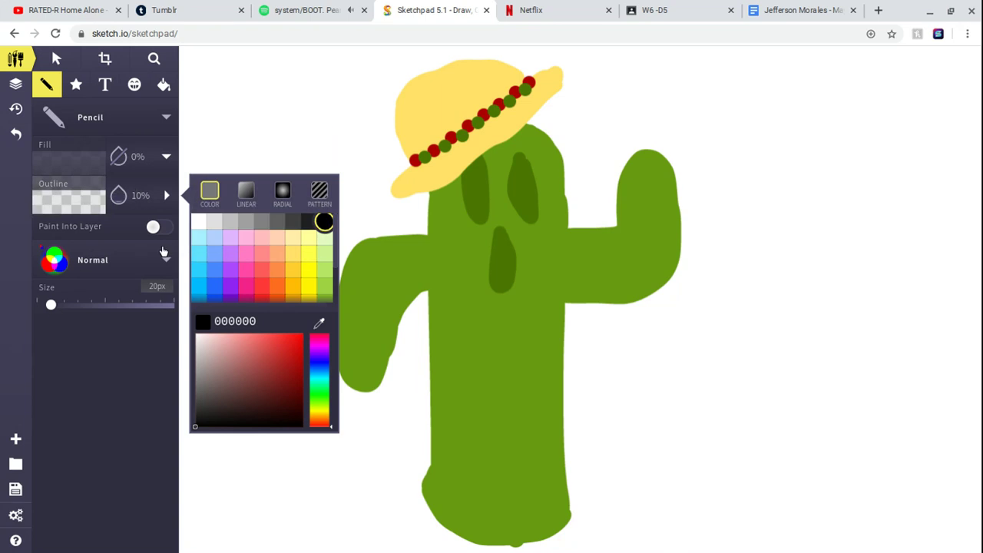
# - Shade beneath the hat's row of dots and below the brim across the cactus's head with translucent black strokes
pyautogui.click(427, 158)
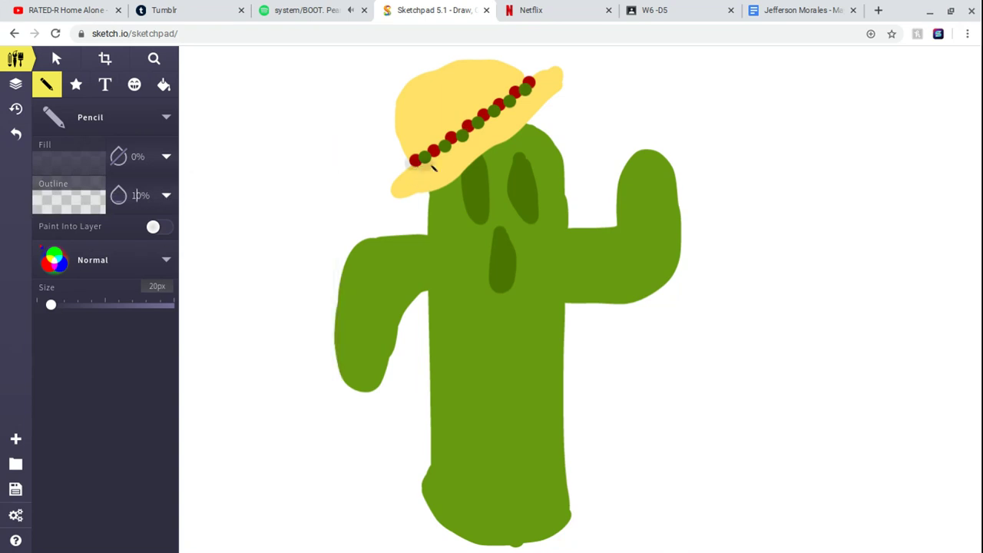
pyautogui.moveTo(444, 157); pyautogui.dragTo(511, 113)
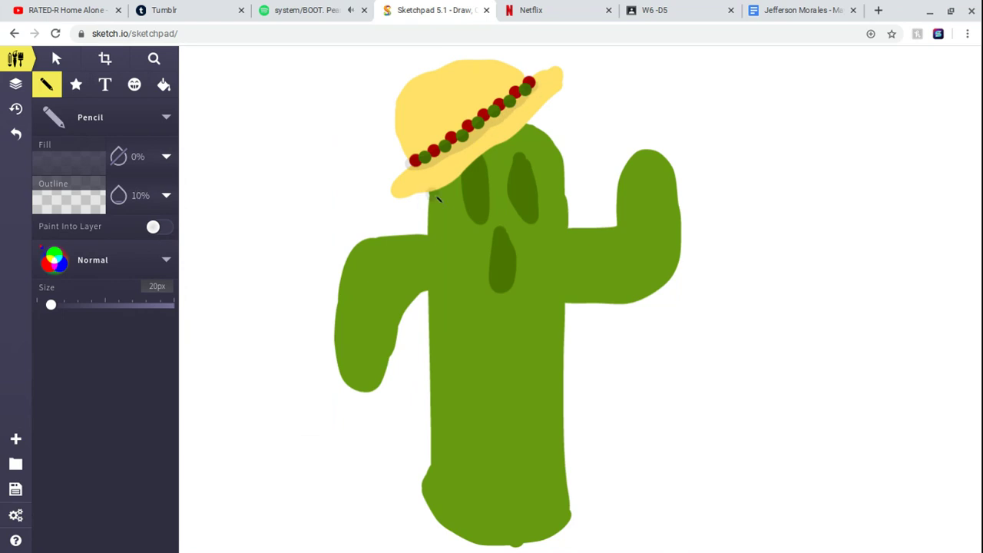
pyautogui.moveTo(437, 199)
pyautogui.mouseDown()
pyautogui.moveTo(497, 167)
pyautogui.moveTo(503, 161)
pyautogui.moveTo(460, 193)
pyautogui.moveTo(508, 144)
pyautogui.moveTo(544, 137)
pyautogui.moveTo(525, 131)
pyautogui.moveTo(547, 141)
pyautogui.moveTo(490, 170)
pyautogui.moveTo(555, 129)
pyautogui.mouseUp()
pyautogui.moveTo(505, 172); pyautogui.dragTo(498, 170)
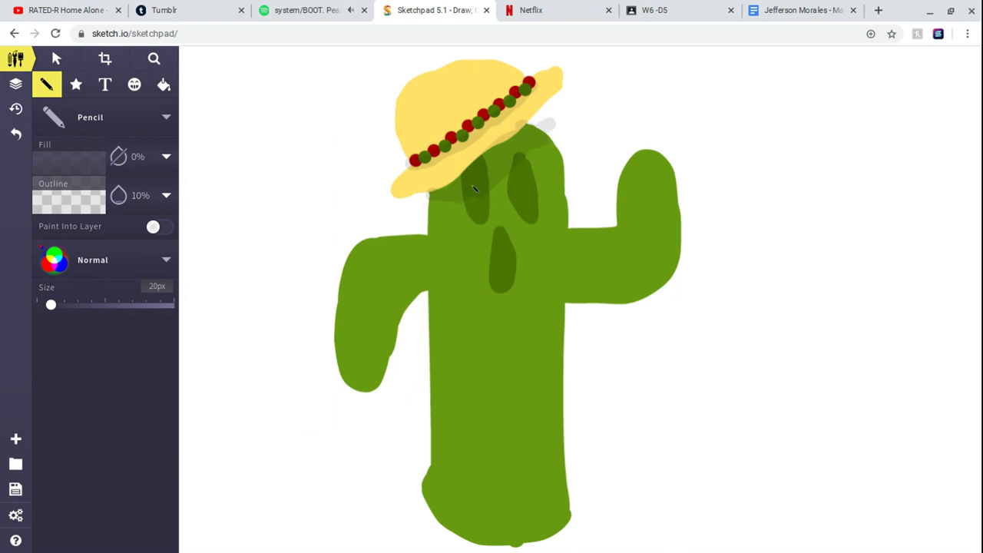
pyautogui.moveTo(439, 205)
pyautogui.mouseDown()
pyautogui.moveTo(434, 220)
pyautogui.moveTo(472, 194)
pyautogui.moveTo(462, 212)
pyautogui.mouseUp()
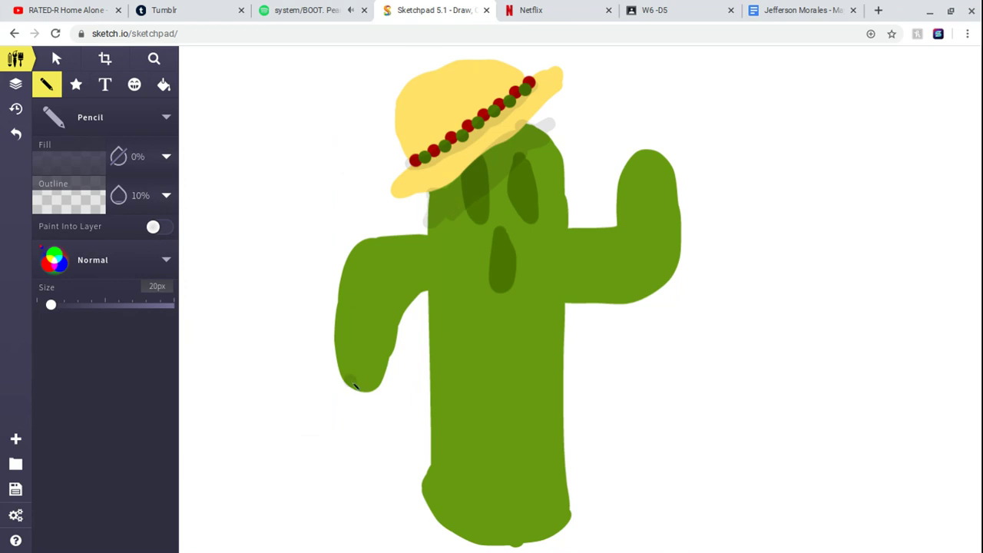
# - Shade the undersides of both cactus arms and the left edge of the trunk with translucent black strokes
pyautogui.moveTo(355, 387)
pyautogui.mouseDown()
pyautogui.moveTo(381, 380)
pyautogui.moveTo(415, 301)
pyautogui.moveTo(434, 291)
pyautogui.moveTo(432, 312)
pyautogui.mouseUp()
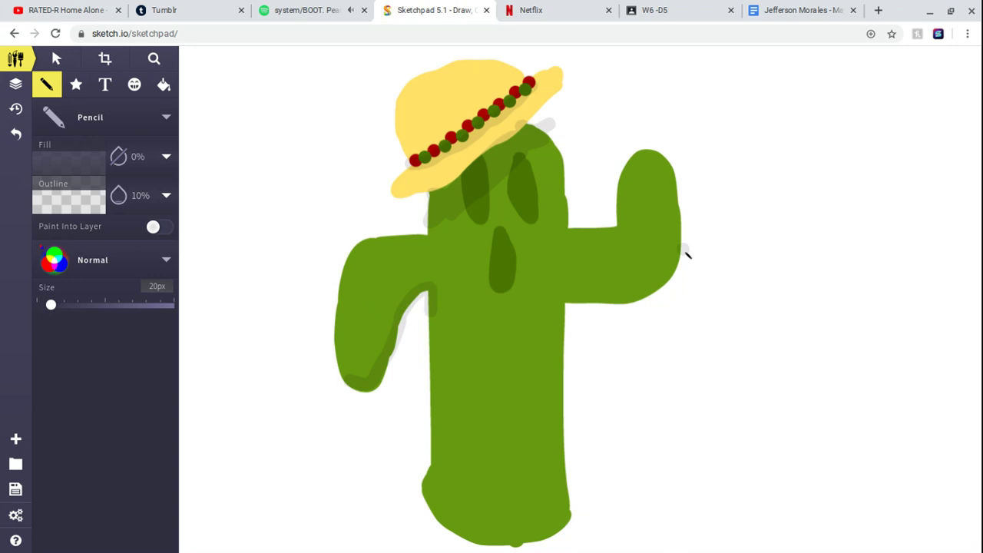
pyautogui.moveTo(686, 254)
pyautogui.mouseDown()
pyautogui.moveTo(648, 301)
pyautogui.moveTo(573, 308)
pyautogui.moveTo(563, 334)
pyautogui.moveTo(556, 309)
pyautogui.mouseUp()
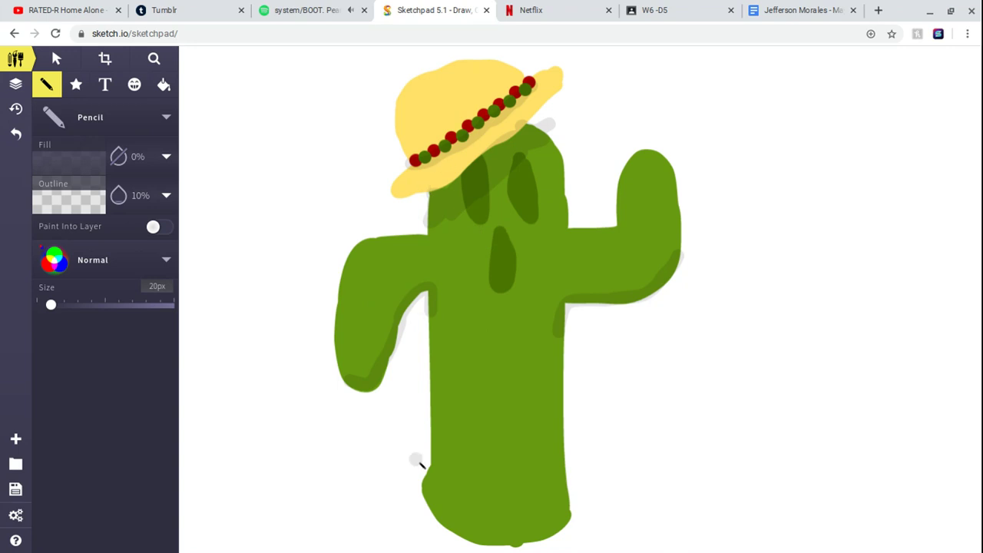
pyautogui.moveTo(417, 461)
pyautogui.mouseDown()
pyautogui.moveTo(426, 494)
pyautogui.moveTo(434, 478)
pyautogui.moveTo(445, 512)
pyautogui.moveTo(434, 503)
pyautogui.moveTo(433, 310)
pyautogui.mouseUp()
pyautogui.click(500, 345)
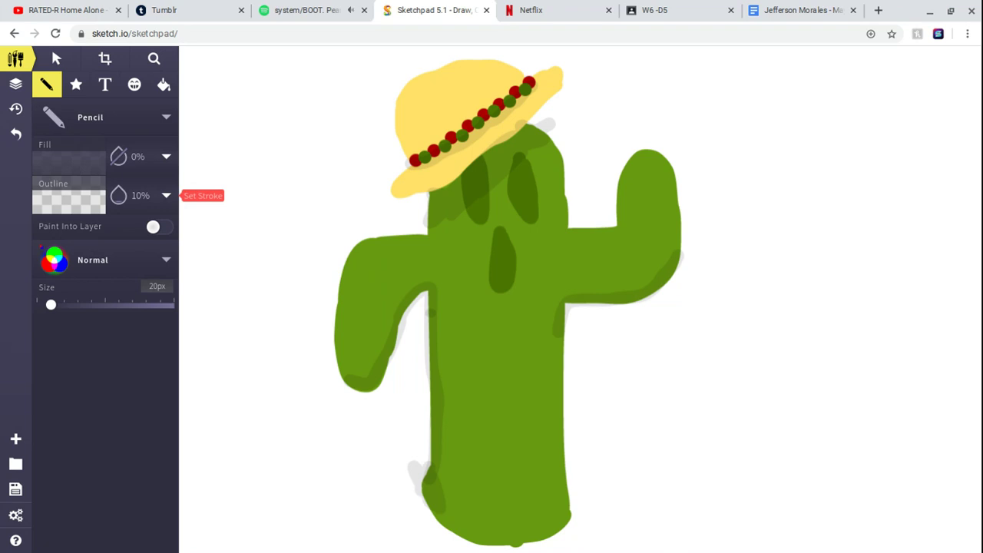
# - Paint a large sand mound over the lower half of the canvas with a 200px pencil in yellow ffe067 at 100% opacity
pyautogui.click(84, 198)
pyautogui.scroll(-2, 297, 255)
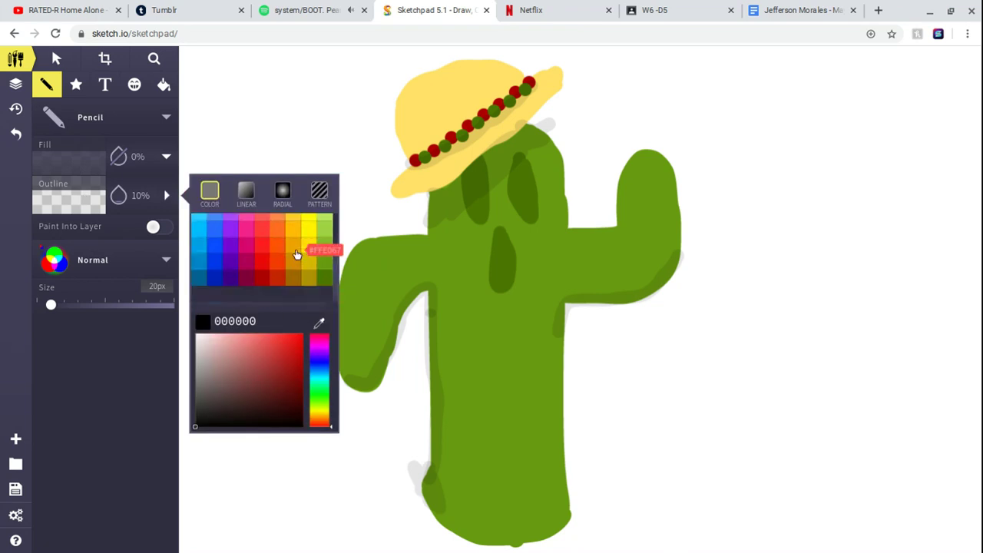
pyautogui.scroll(2, 297, 254)
pyautogui.click(296, 255)
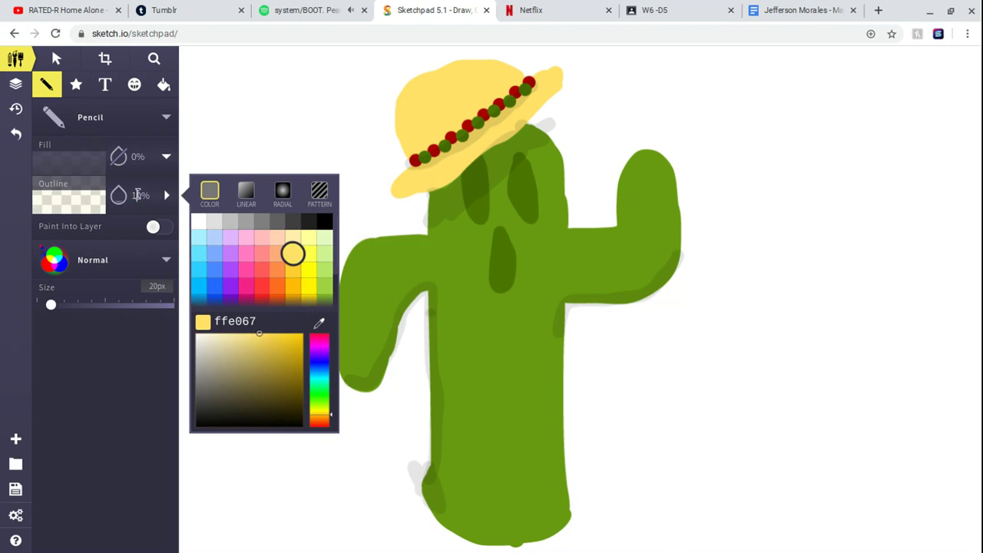
pyautogui.click(139, 195)
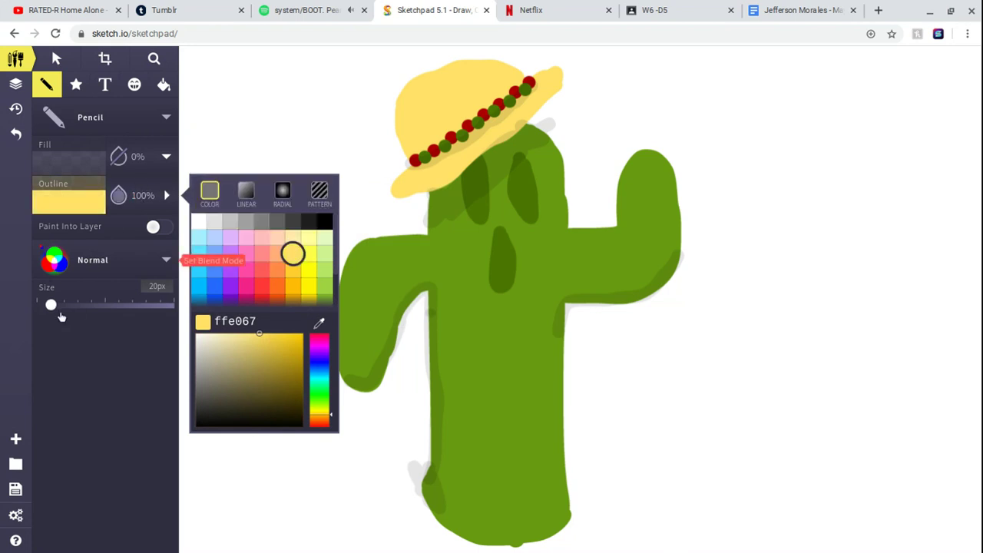
pyautogui.moveTo(62, 317)
pyautogui.mouseDown()
pyautogui.moveTo(171, 316)
pyautogui.moveTo(146, 319)
pyautogui.mouseUp()
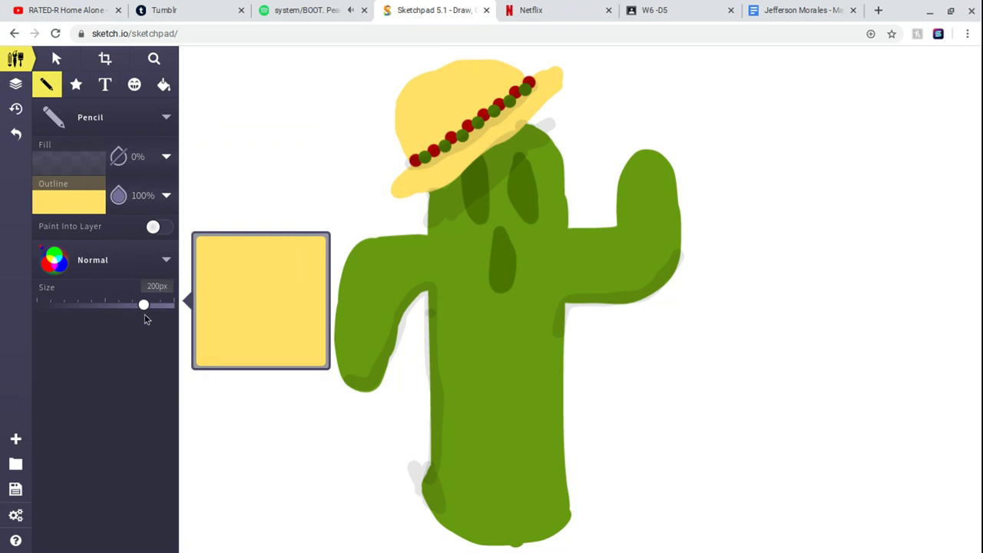
pyautogui.moveTo(431, 388)
pyautogui.mouseDown()
pyautogui.moveTo(457, 400)
pyautogui.moveTo(374, 417)
pyautogui.moveTo(346, 399)
pyautogui.moveTo(469, 325)
pyautogui.moveTo(444, 399)
pyautogui.moveTo(494, 461)
pyautogui.moveTo(462, 502)
pyautogui.moveTo(510, 535)
pyautogui.moveTo(346, 526)
pyautogui.moveTo(357, 512)
pyautogui.moveTo(477, 550)
pyautogui.moveTo(719, 549)
pyautogui.moveTo(672, 467)
pyautogui.moveTo(564, 443)
pyautogui.moveTo(695, 385)
pyautogui.moveTo(557, 434)
pyautogui.moveTo(616, 386)
pyautogui.moveTo(575, 367)
pyautogui.moveTo(643, 381)
pyautogui.moveTo(586, 421)
pyautogui.moveTo(650, 312)
pyautogui.moveTo(712, 446)
pyautogui.moveTo(774, 430)
pyautogui.mouseUp()
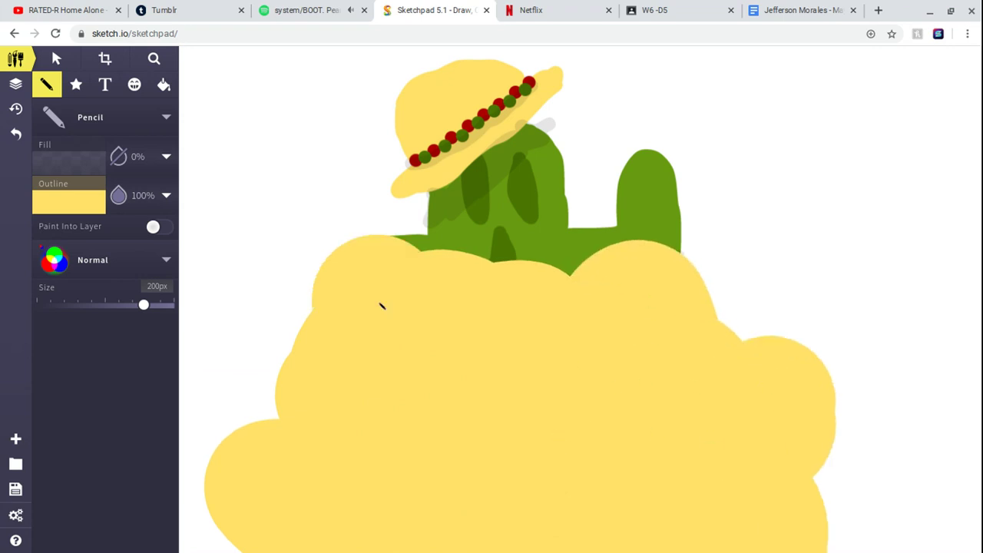
# - Move the sand mound's layer behind all cactus strokes, directly above the Background layer
pyautogui.click(19, 84)
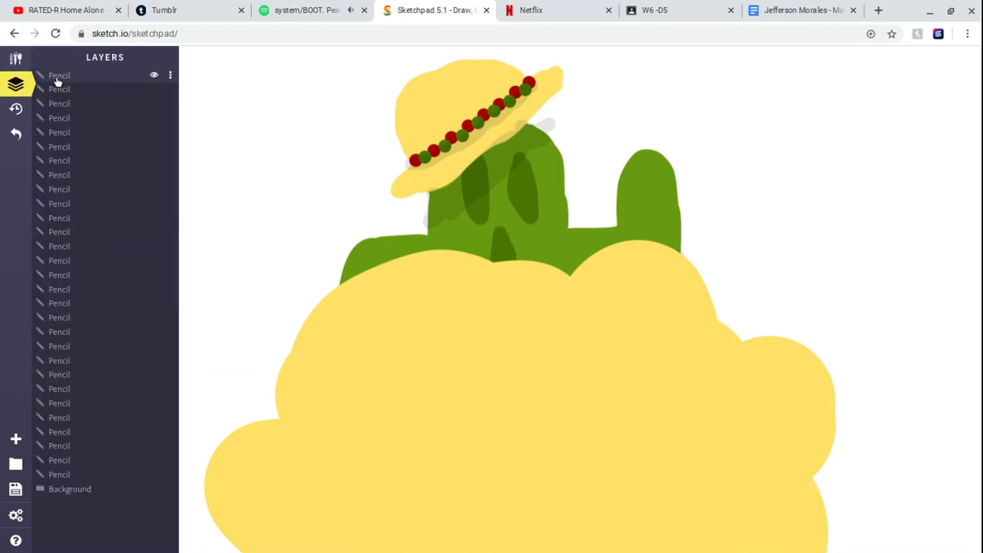
pyautogui.moveTo(57, 80)
pyautogui.mouseDown()
pyautogui.moveTo(39, 345)
pyautogui.moveTo(75, 485)
pyautogui.mouseUp()
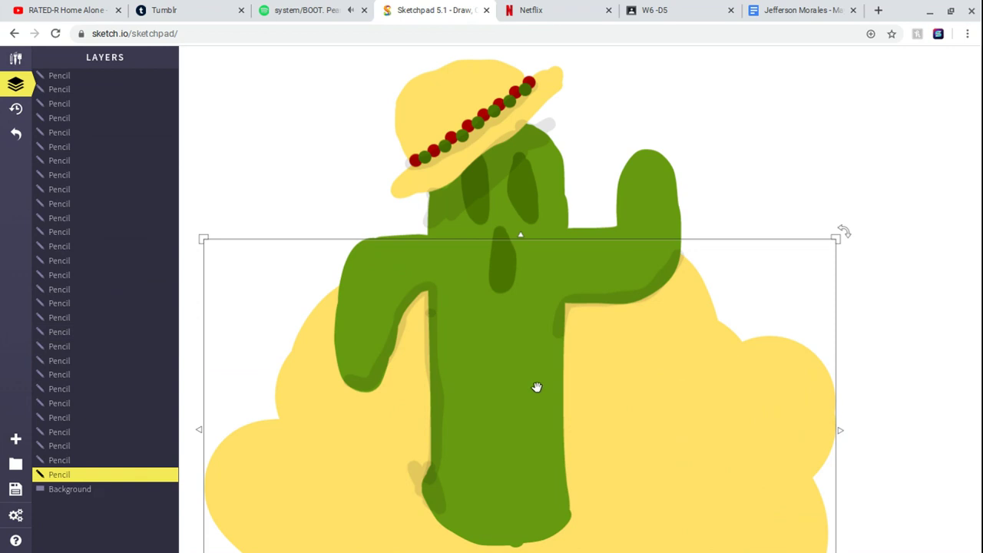
pyautogui.moveTo(154, 218)
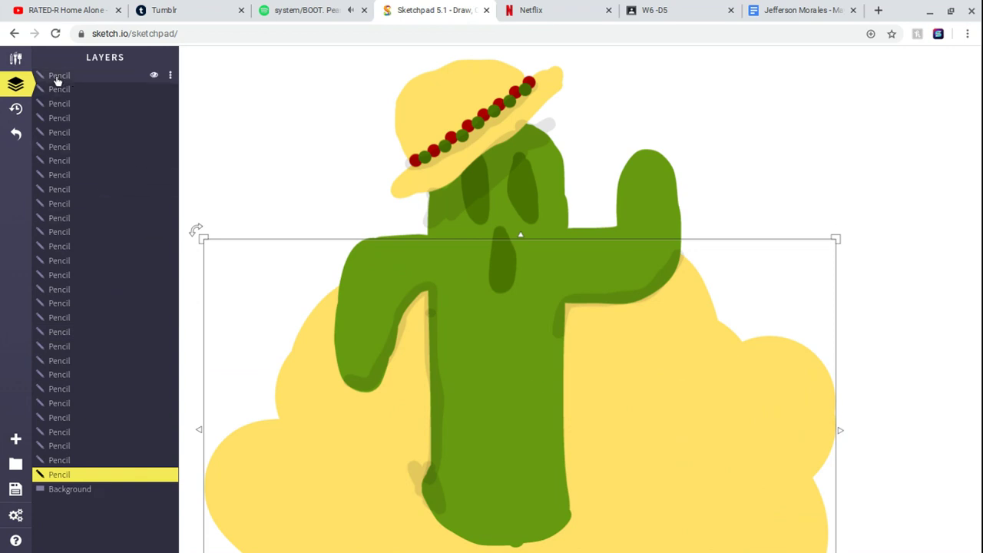
# - Recolor the sand mound to pale yellow ffeeaa and deselect its layer
pyautogui.click(25, 65)
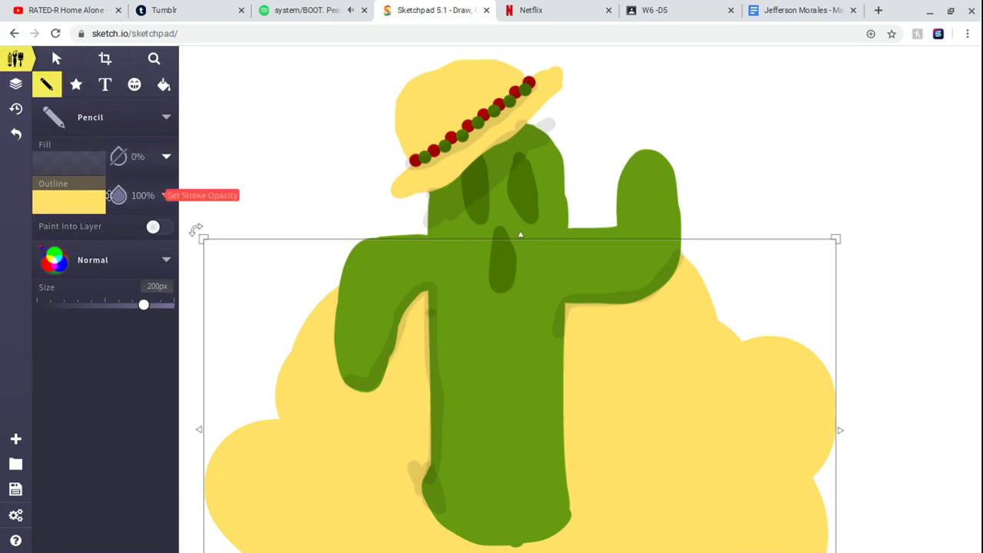
pyautogui.click(93, 206)
pyautogui.click(323, 222)
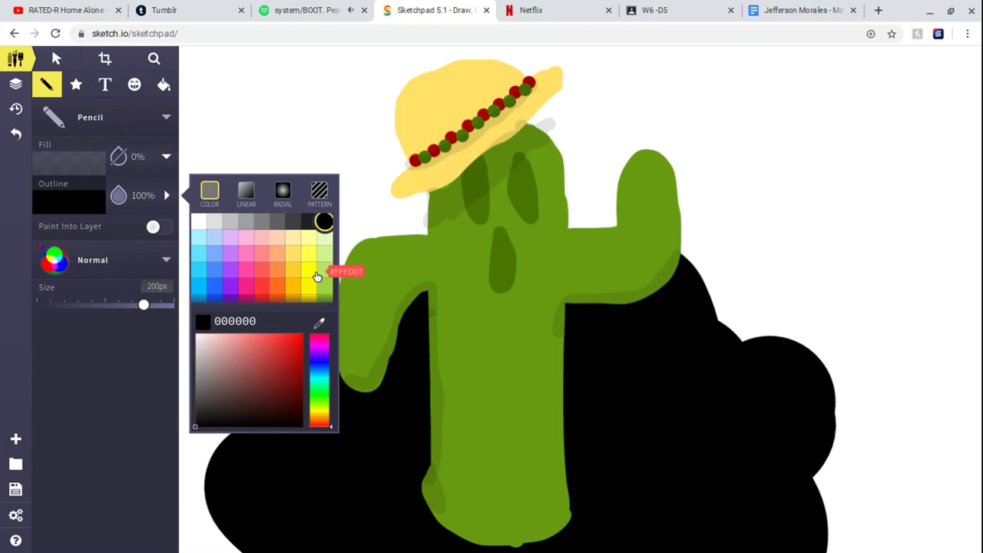
pyautogui.click(302, 238)
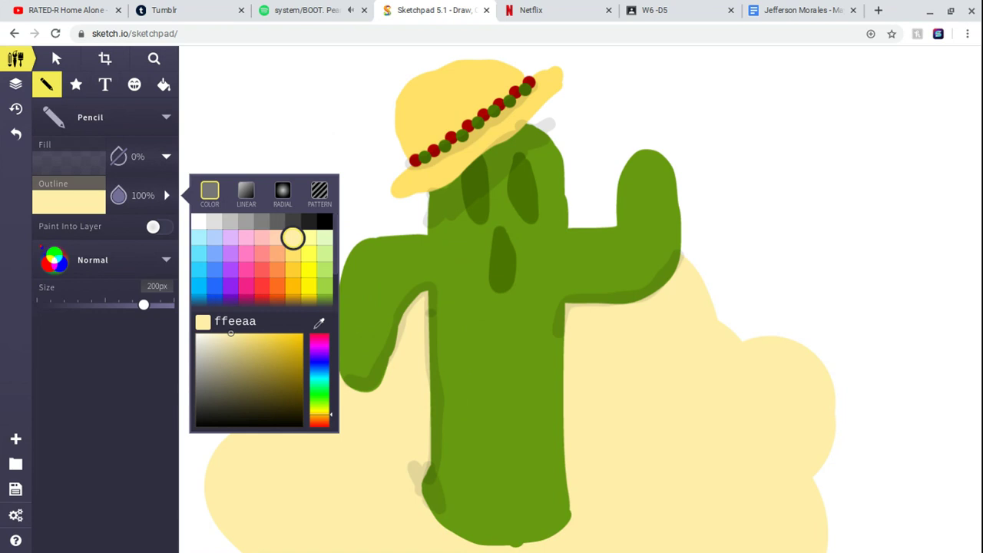
pyautogui.scroll(-1, 263, 232)
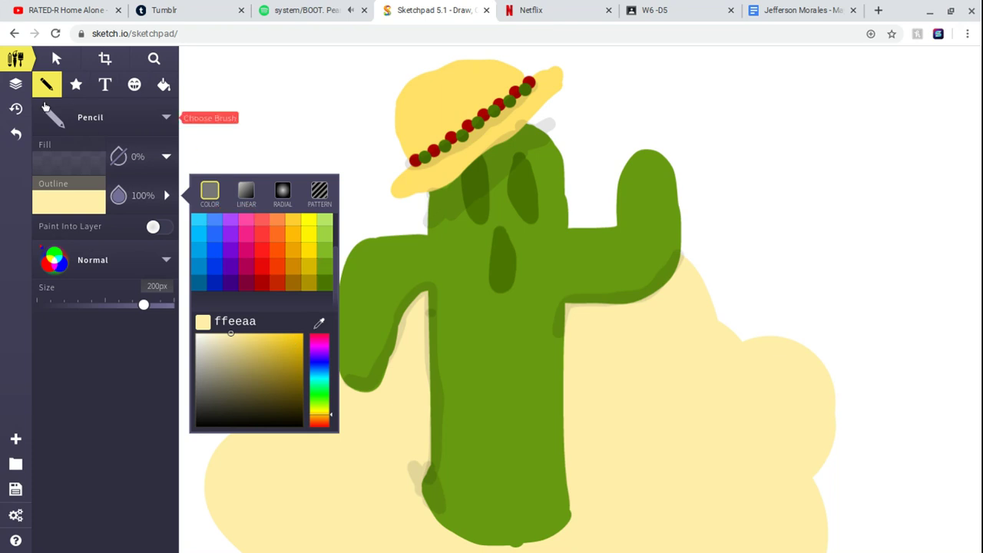
pyautogui.click(15, 83)
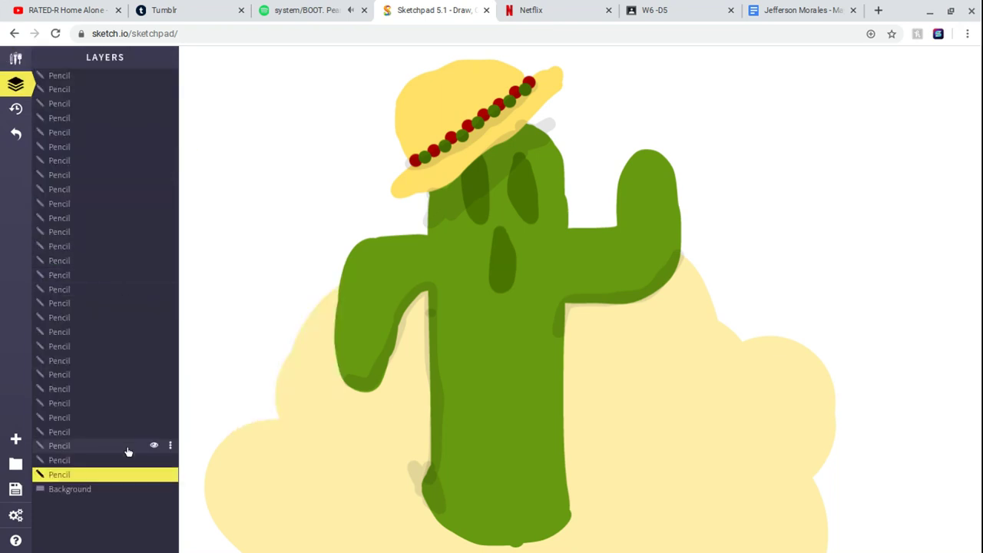
pyautogui.click(120, 476)
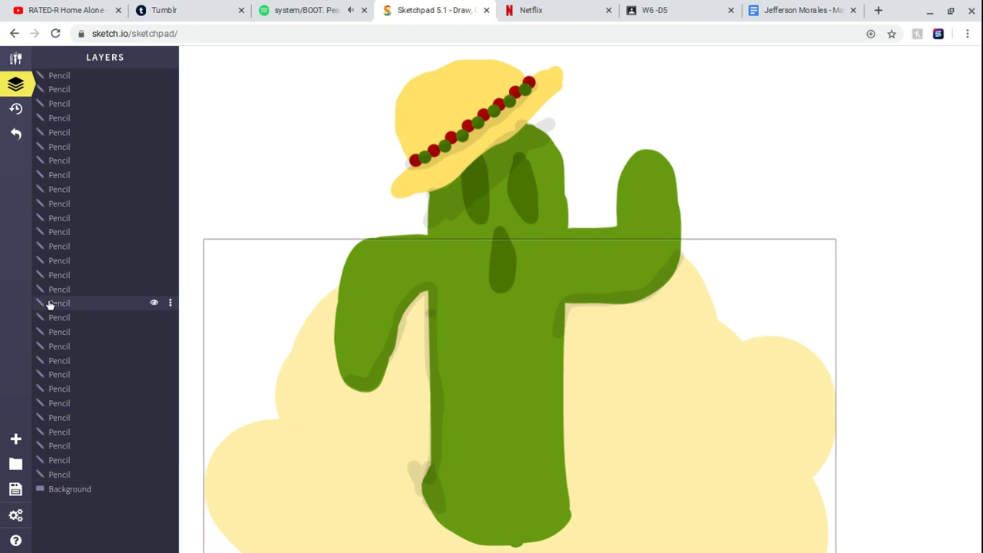
# - Set the pencil's outline to black 000000 at 20% opacity with a size of 7.6px
pyautogui.click(15, 59)
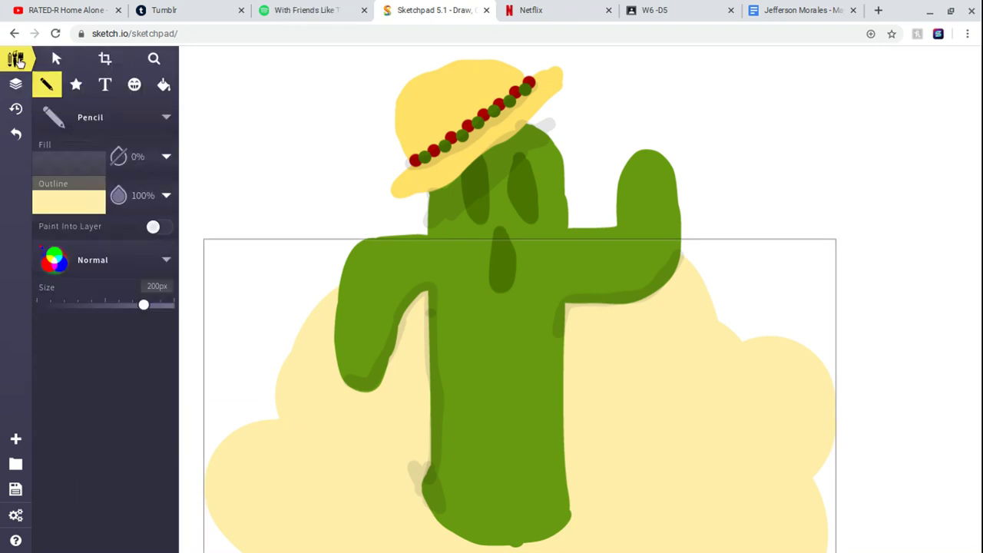
pyautogui.click(99, 207)
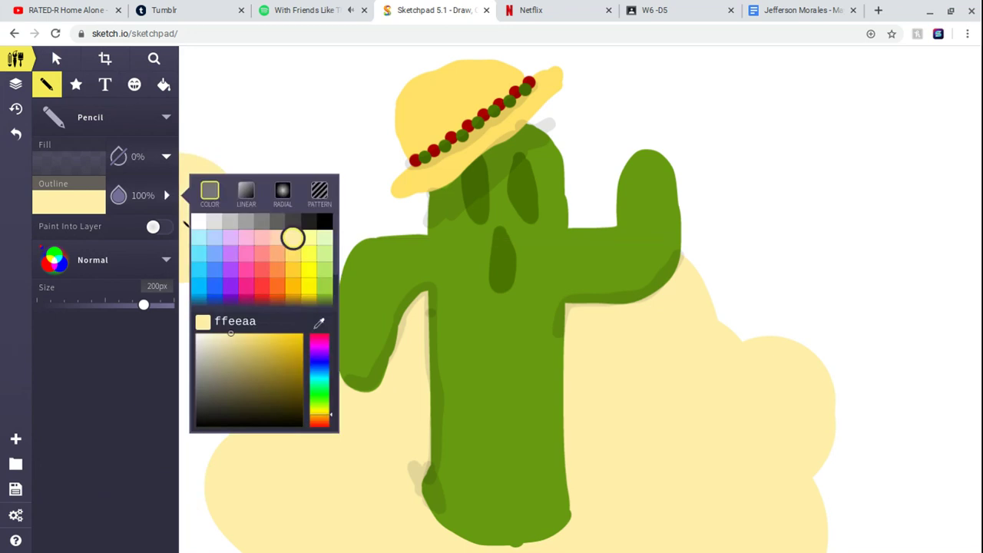
pyautogui.click(323, 224)
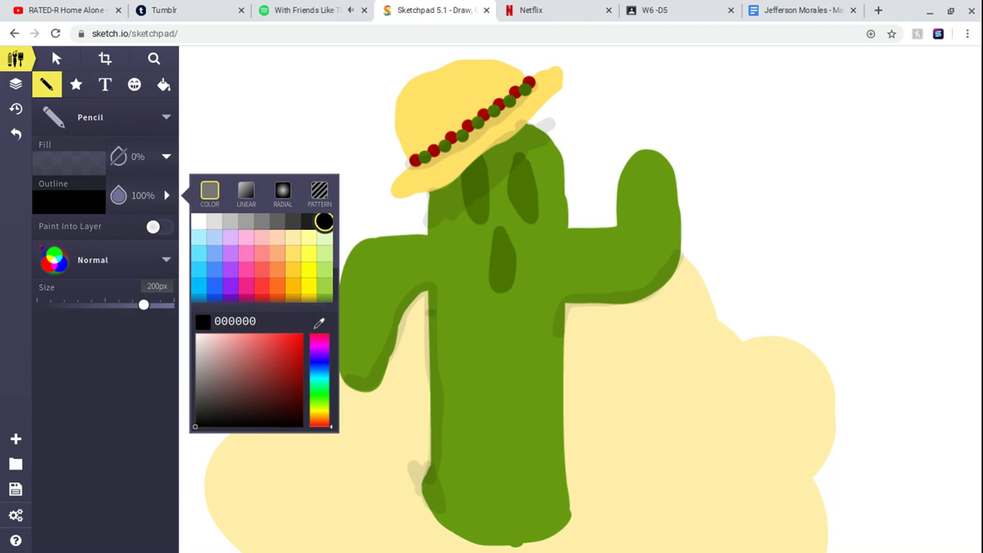
pyautogui.press('BackSpace')
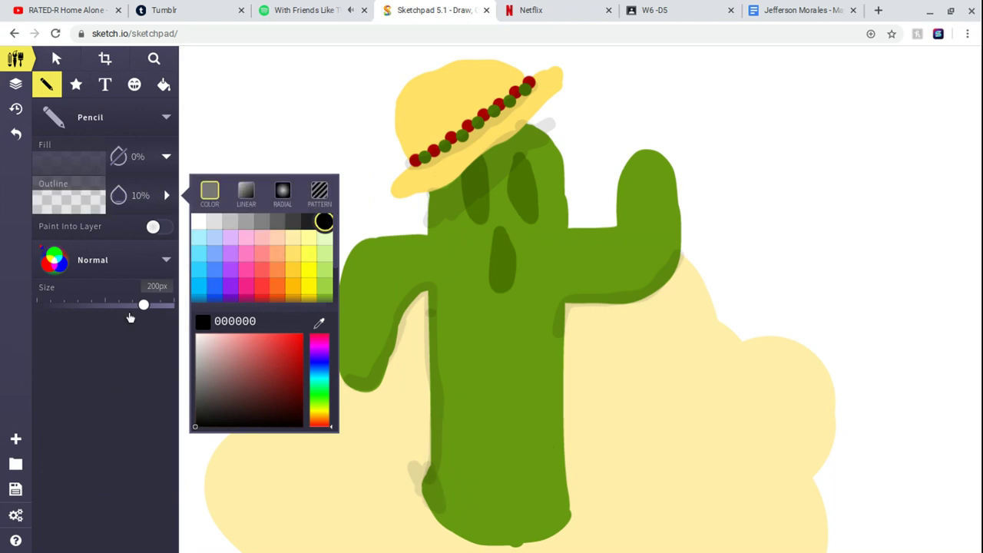
pyautogui.moveTo(141, 305)
pyautogui.mouseDown()
pyautogui.moveTo(31, 338)
pyautogui.moveTo(49, 338)
pyautogui.mouseUp()
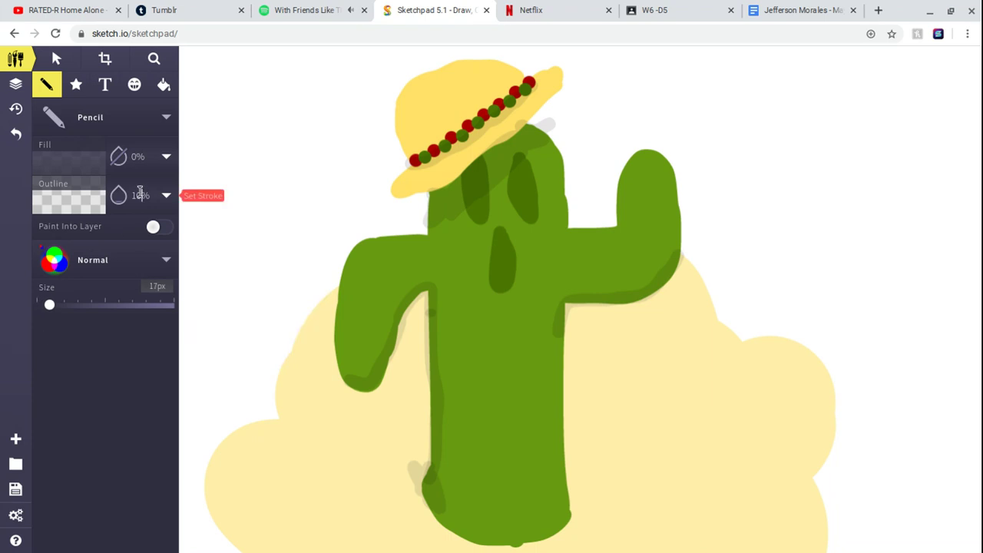
pyautogui.click(135, 195)
pyautogui.press('BackSpace')
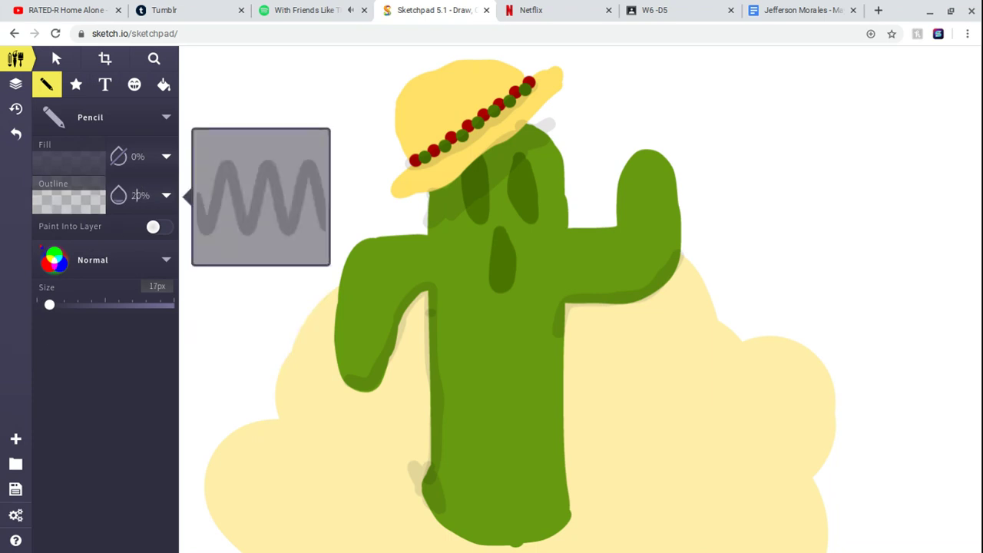
pyautogui.write('2')
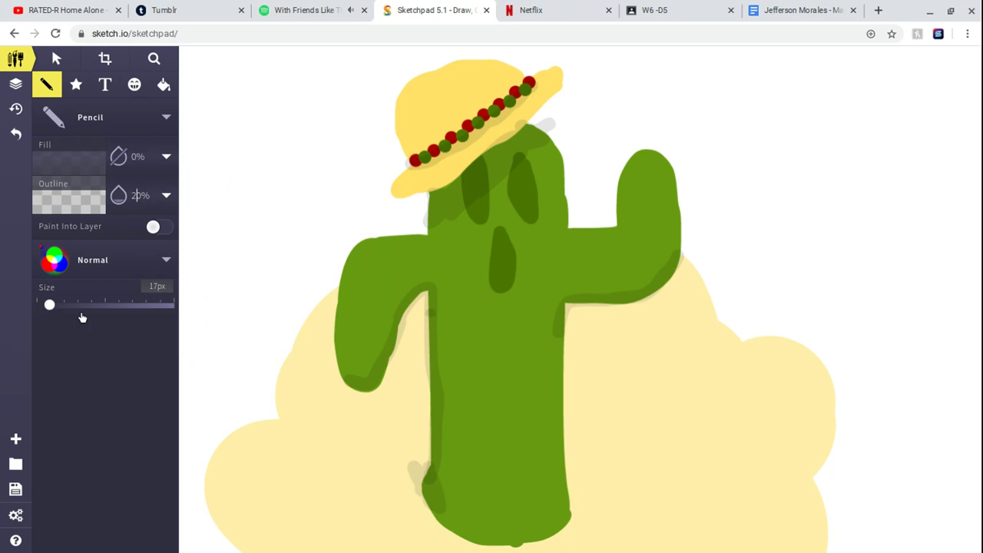
pyautogui.moveTo(50, 306); pyautogui.dragTo(44, 304)
# - Draw seven vertical rib lines along the cactus trunk, from its base up to the hat and top of the head
pyautogui.moveTo(433, 503)
pyautogui.mouseDown()
pyautogui.moveTo(445, 486)
pyautogui.moveTo(444, 195)
pyautogui.mouseUp()
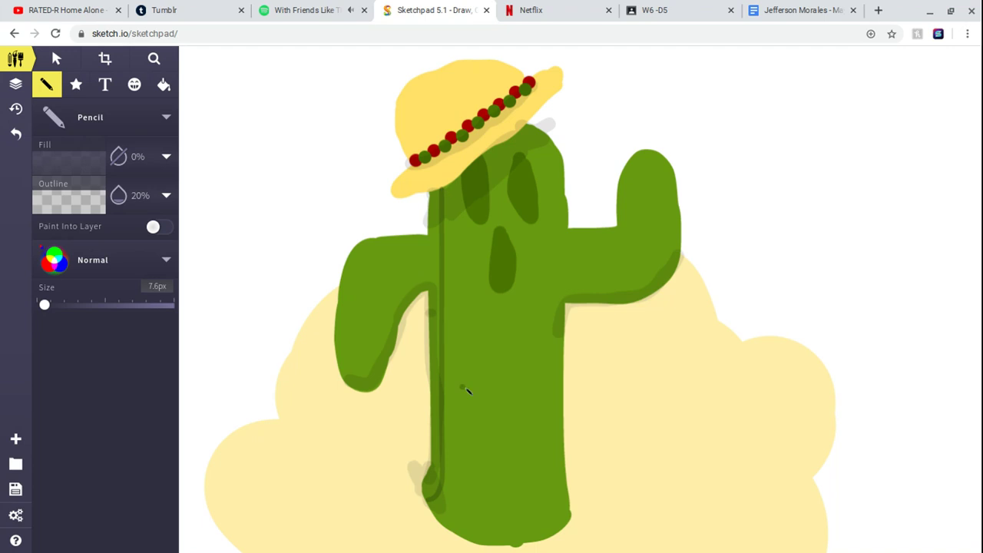
pyautogui.moveTo(444, 529)
pyautogui.mouseDown()
pyautogui.moveTo(463, 507)
pyautogui.moveTo(464, 183)
pyautogui.mouseUp()
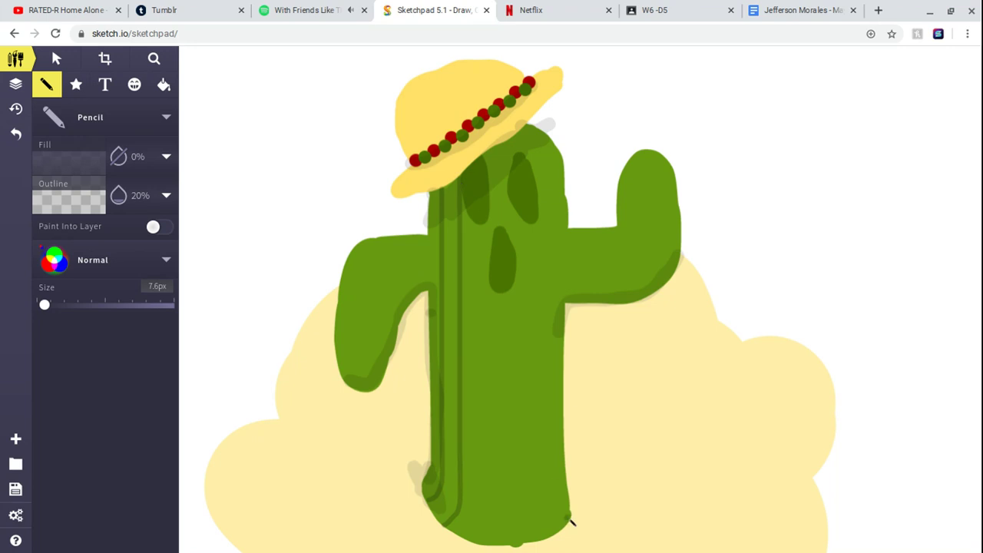
pyautogui.moveTo(566, 518); pyautogui.dragTo(566, 159)
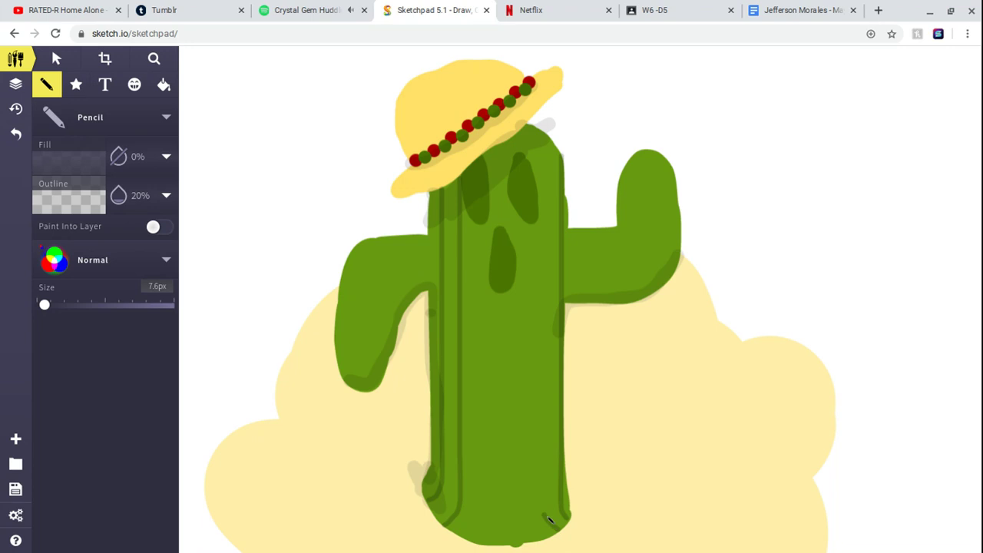
pyautogui.moveTo(549, 520); pyautogui.dragTo(546, 137)
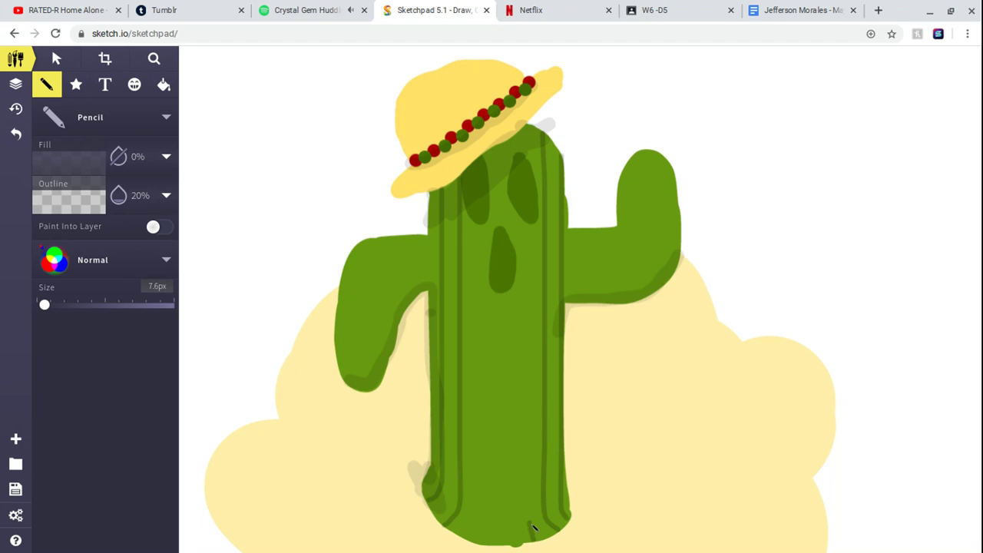
pyautogui.moveTo(535, 528); pyautogui.dragTo(534, 132)
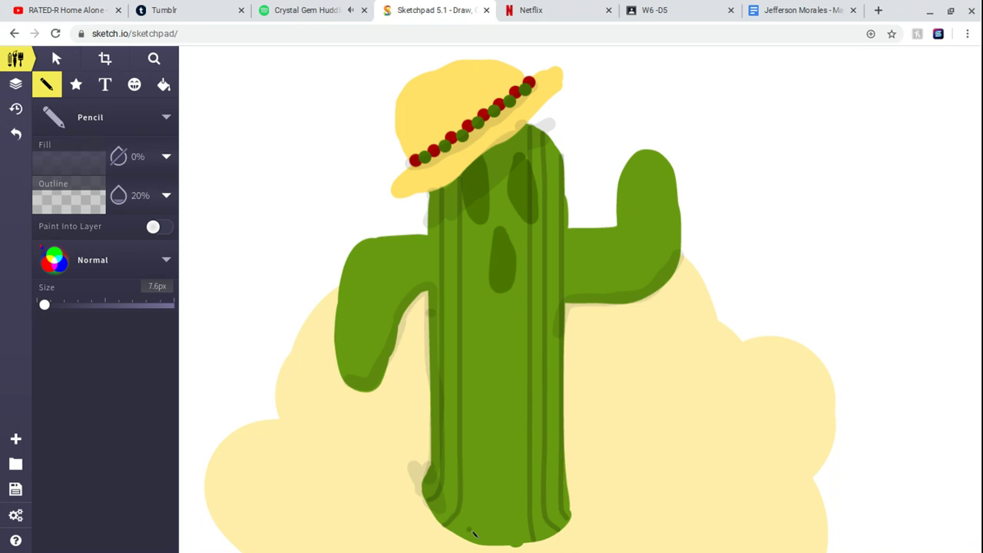
pyautogui.moveTo(474, 536)
pyautogui.mouseDown()
pyautogui.moveTo(470, 542)
pyautogui.moveTo(485, 528)
pyautogui.moveTo(485, 248)
pyautogui.mouseUp()
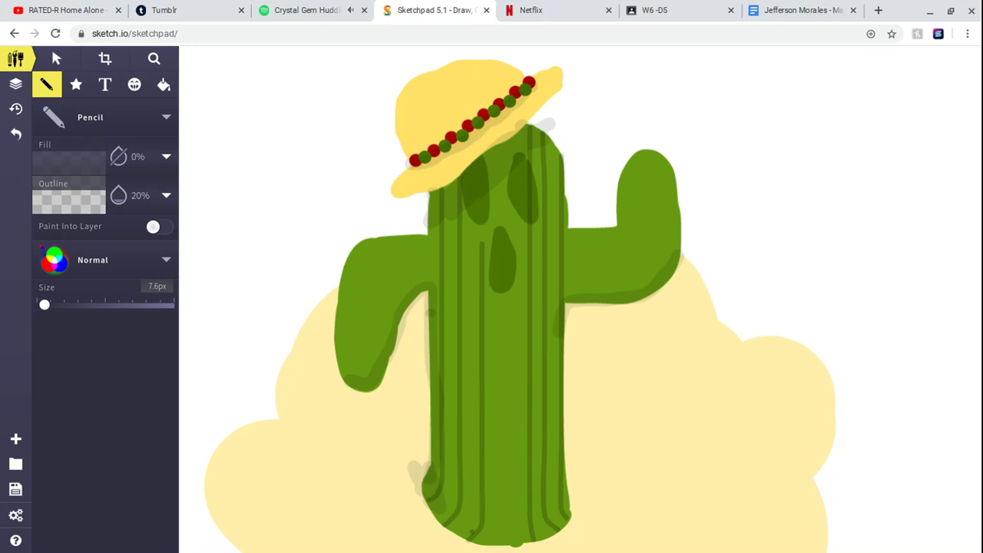
pyautogui.moveTo(484, 242); pyautogui.dragTo(486, 158)
pyautogui.moveTo(507, 532); pyautogui.dragTo(507, 152)
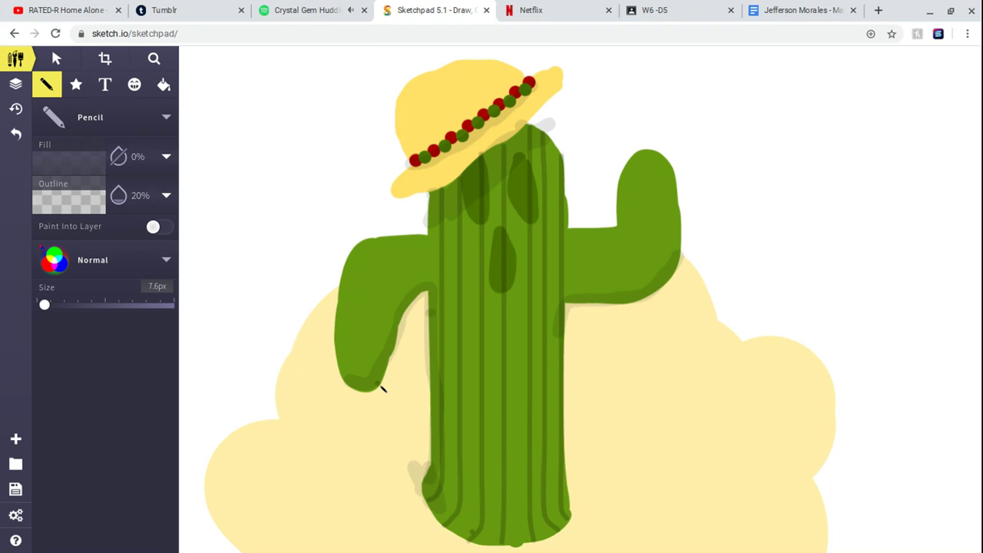
pyautogui.moveTo(382, 387)
pyautogui.mouseDown()
pyautogui.moveTo(392, 319)
pyautogui.moveTo(433, 286)
pyautogui.mouseUp()
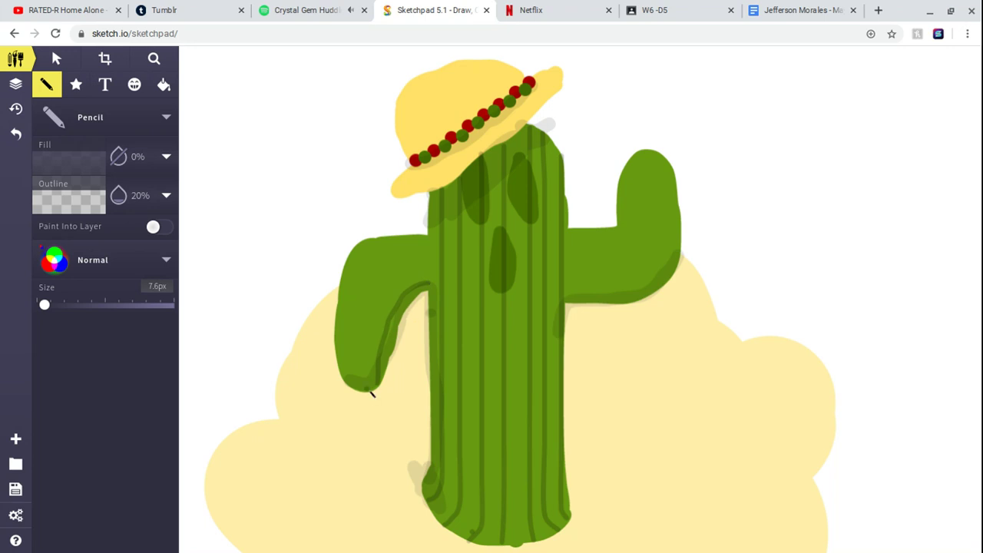
pyautogui.moveTo(371, 391)
pyautogui.mouseDown()
pyautogui.moveTo(381, 316)
pyautogui.moveTo(401, 288)
pyautogui.moveTo(434, 274)
pyautogui.mouseUp()
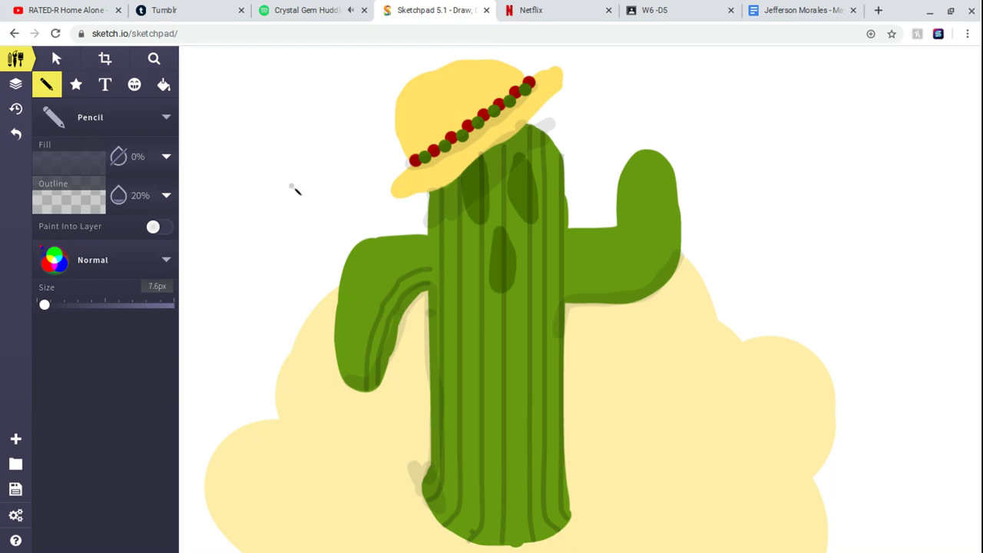
pyautogui.click(17, 138)
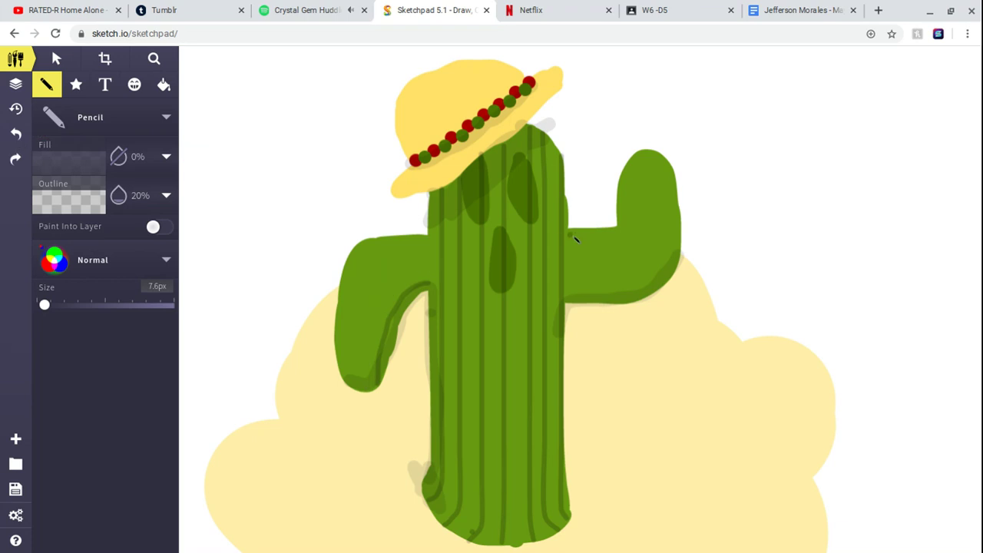
pyautogui.moveTo(575, 240)
pyautogui.mouseDown()
pyautogui.moveTo(624, 240)
pyautogui.moveTo(637, 156)
pyautogui.moveTo(651, 154)
pyautogui.moveTo(649, 261)
pyautogui.moveTo(579, 259)
pyautogui.mouseUp()
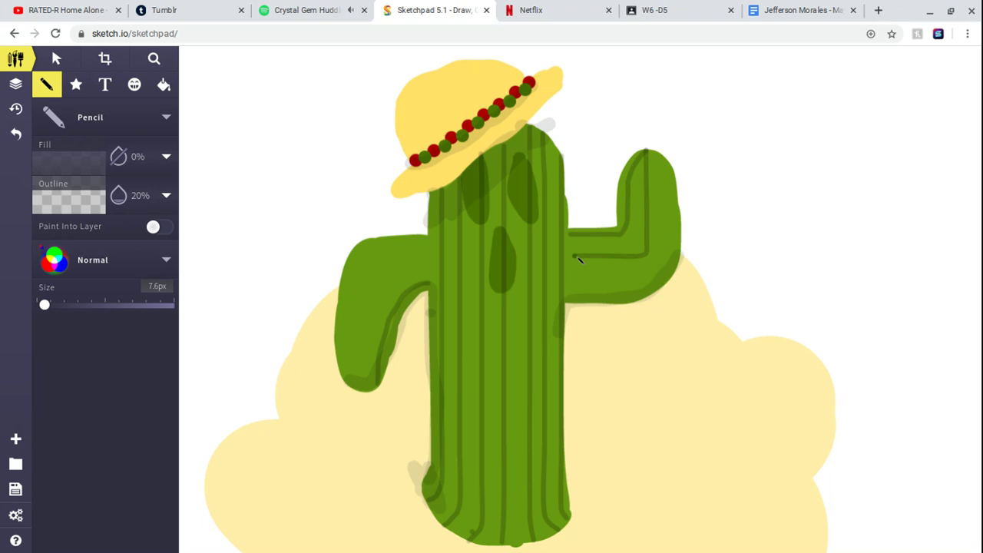
pyautogui.click(15, 135)
pyautogui.click(15, 137)
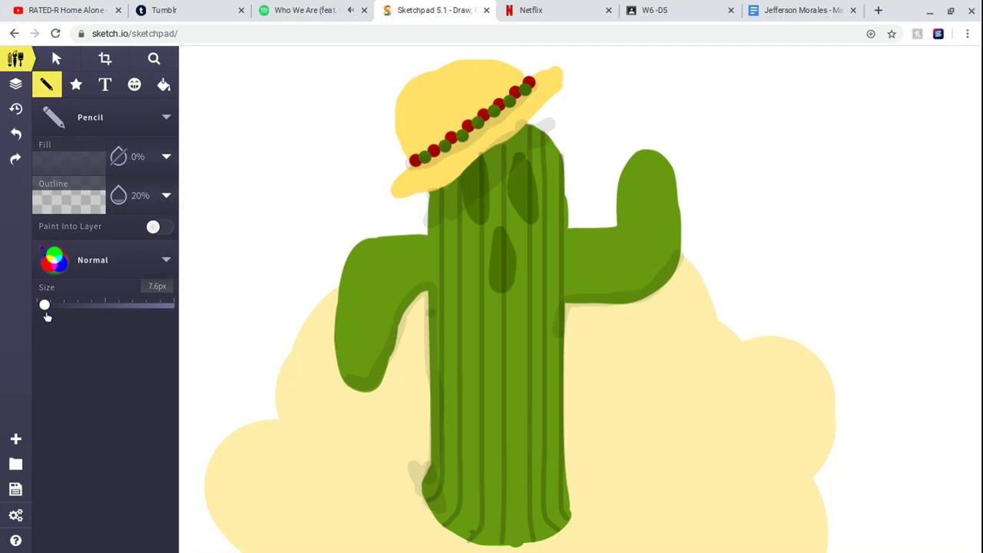
# - Set the pencil size to 32px and paint a translucent shadow on the sand beside the lower left side of the cactus trunk
pyautogui.moveTo(46, 312); pyautogui.dragTo(58, 311)
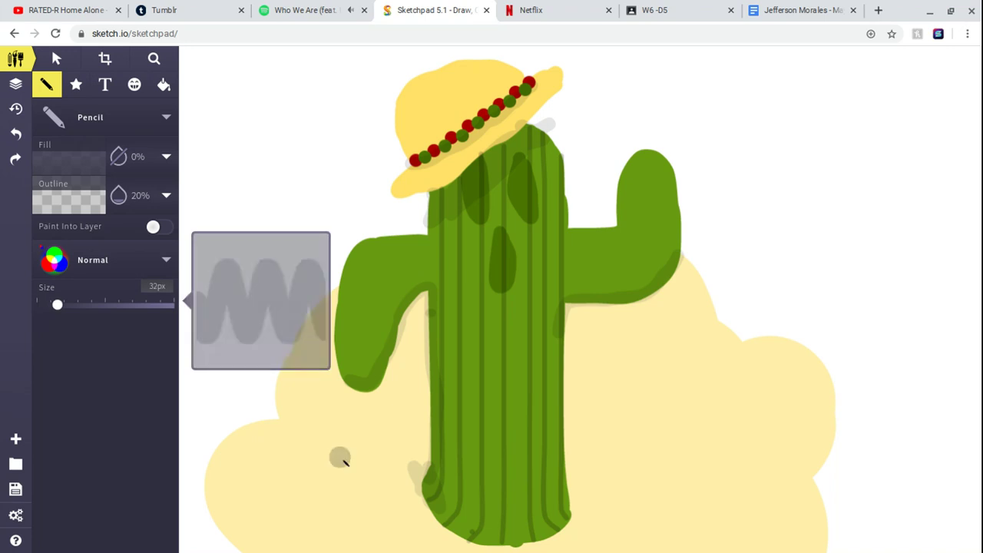
pyautogui.moveTo(417, 467)
pyautogui.mouseDown()
pyautogui.moveTo(395, 419)
pyautogui.moveTo(404, 471)
pyautogui.moveTo(410, 417)
pyautogui.moveTo(424, 433)
pyautogui.moveTo(422, 403)
pyautogui.mouseUp()
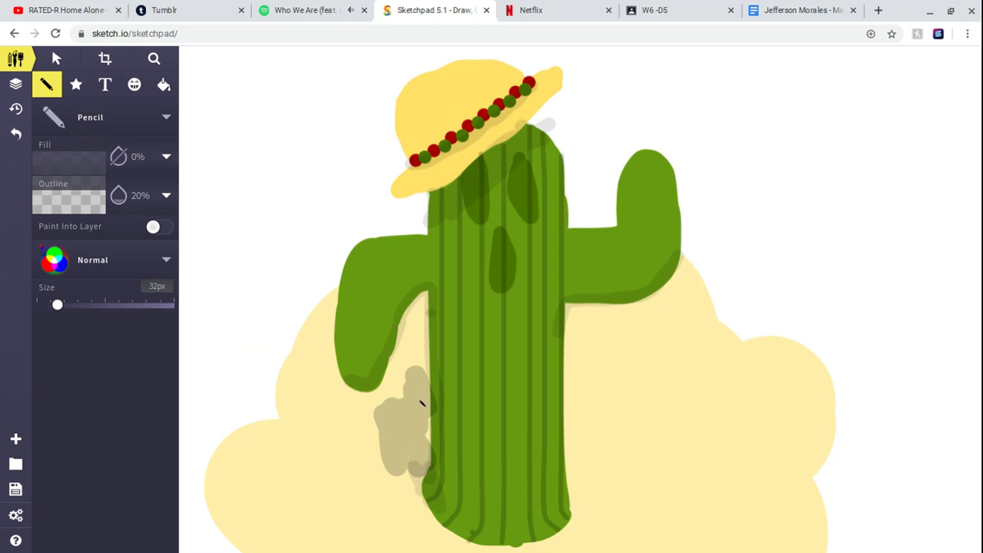